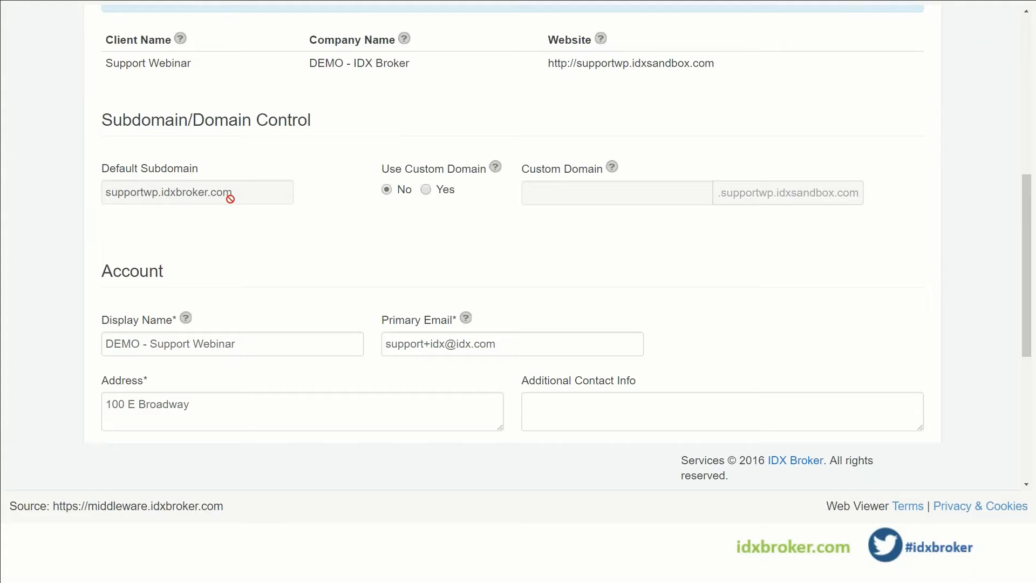
Enable the use of a custom domain and enter "search" as the prefix before .supportwp.idxsandbox.com.
left_click(427, 189)
left_click(541, 193)
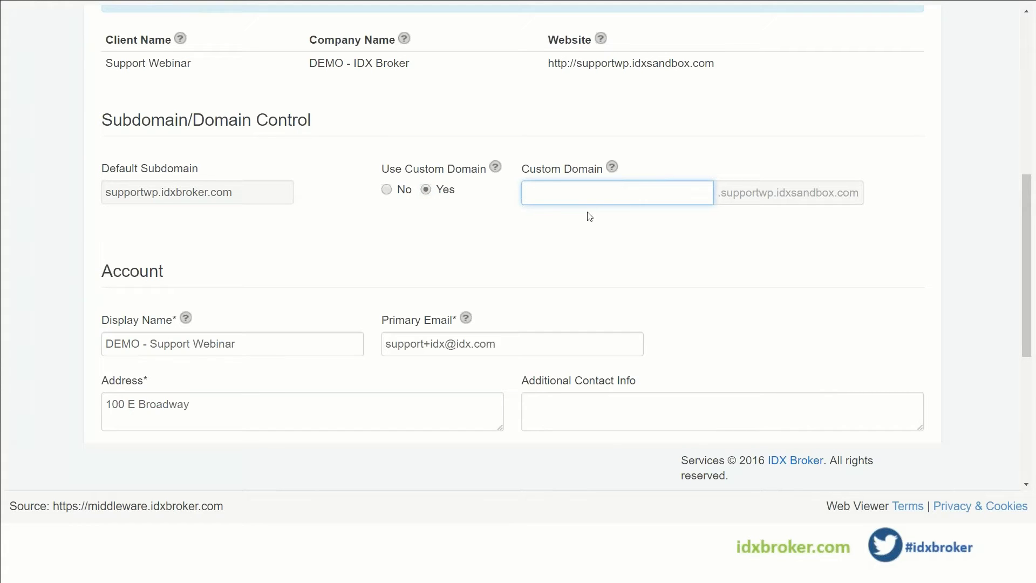
type("search")
left_click(410, 147)
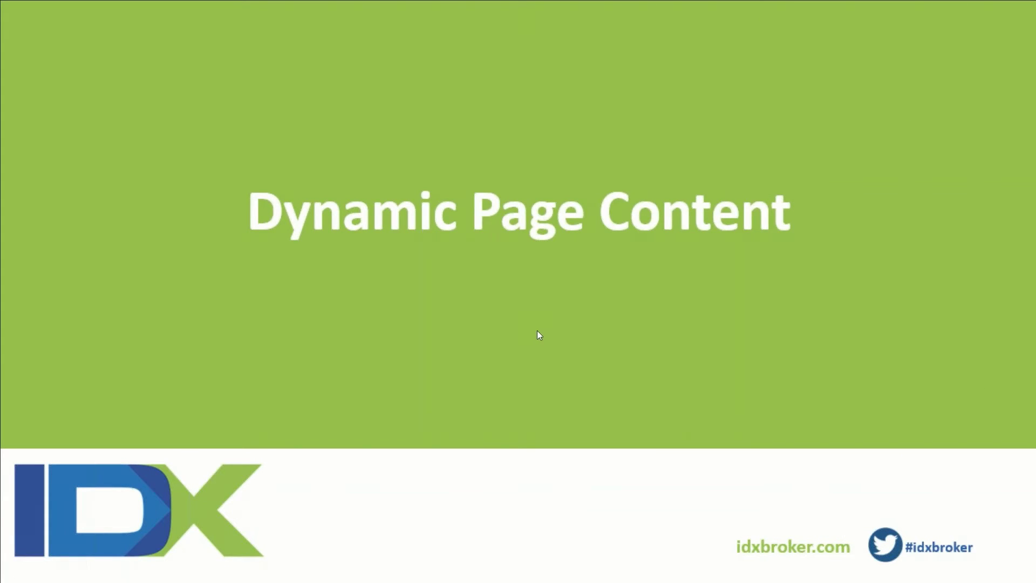
Open the page preferences of the Advanced Search page from the Designs page list, showing its SEO settings.
left_click(367, 296)
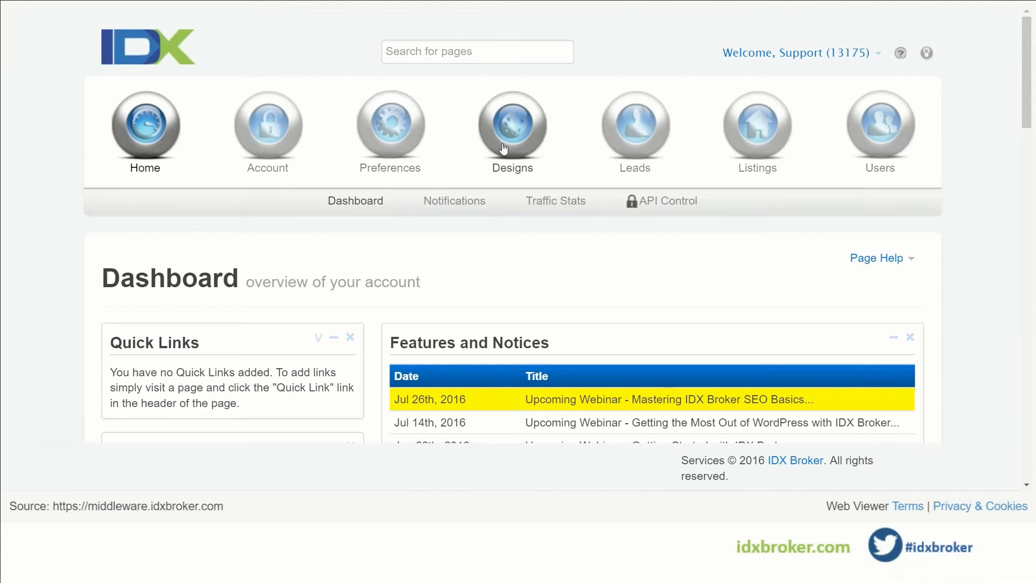
left_click(503, 146)
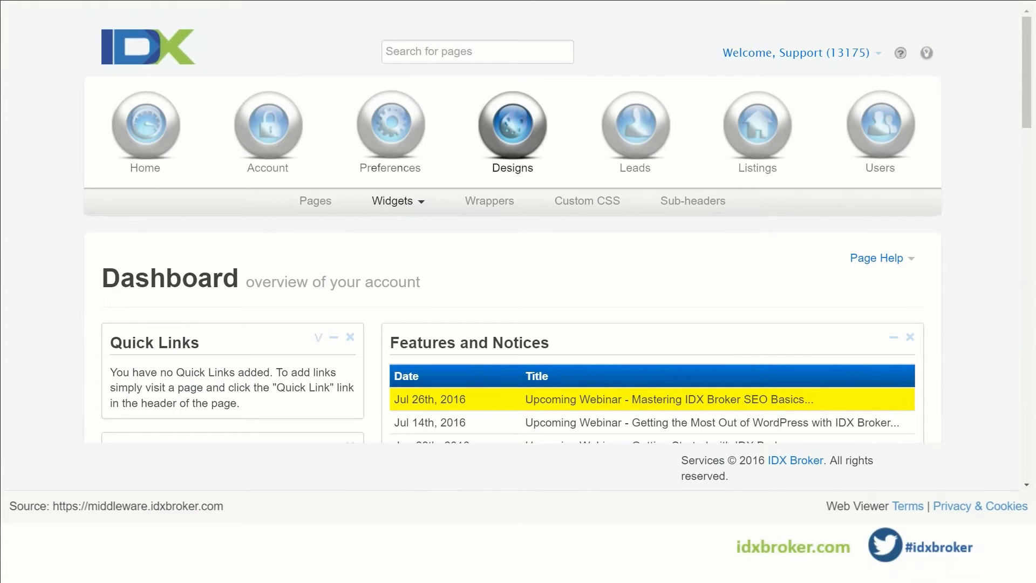
left_click(323, 204)
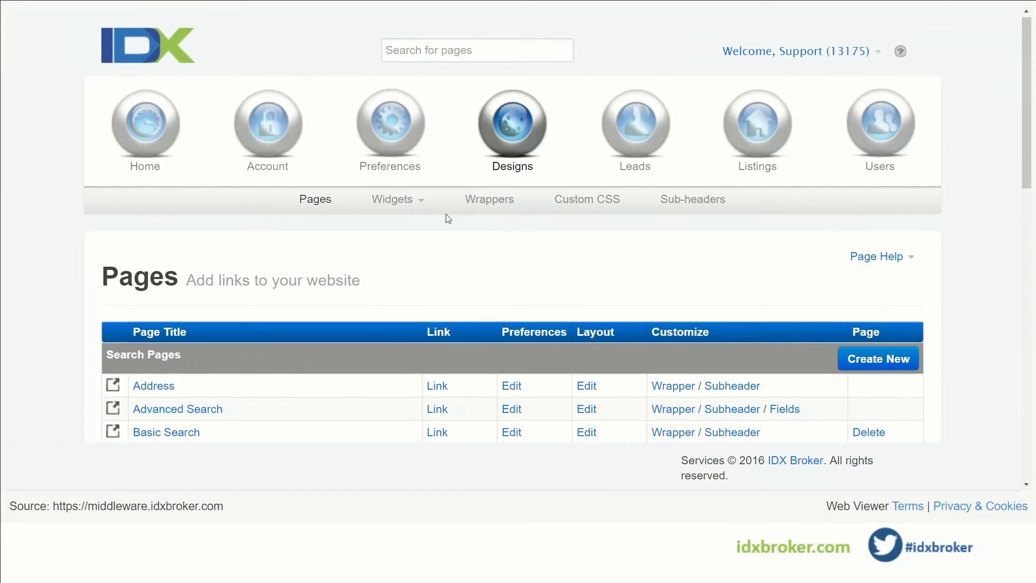
scroll(446, 215, "down", 3)
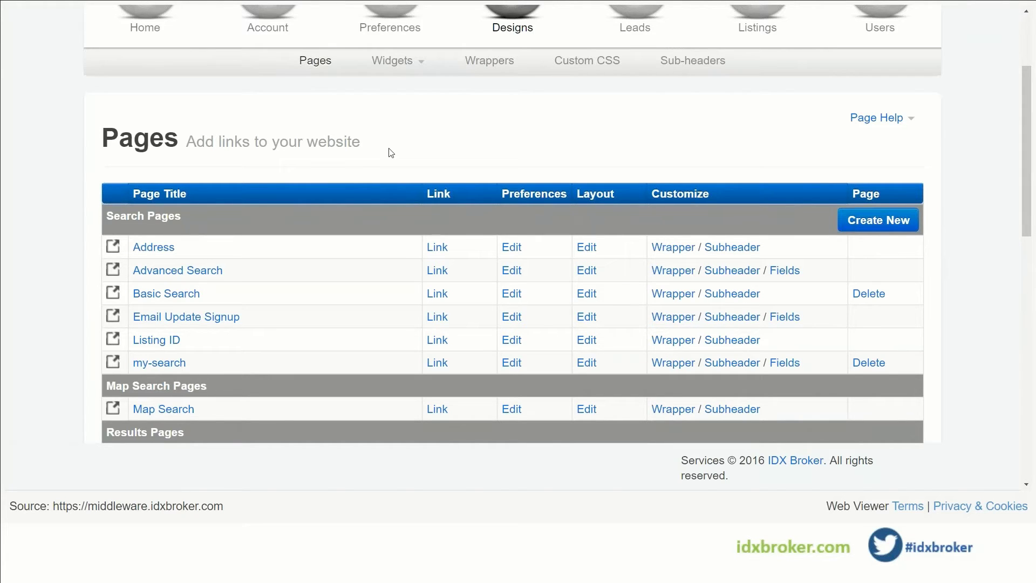
left_click(510, 270)
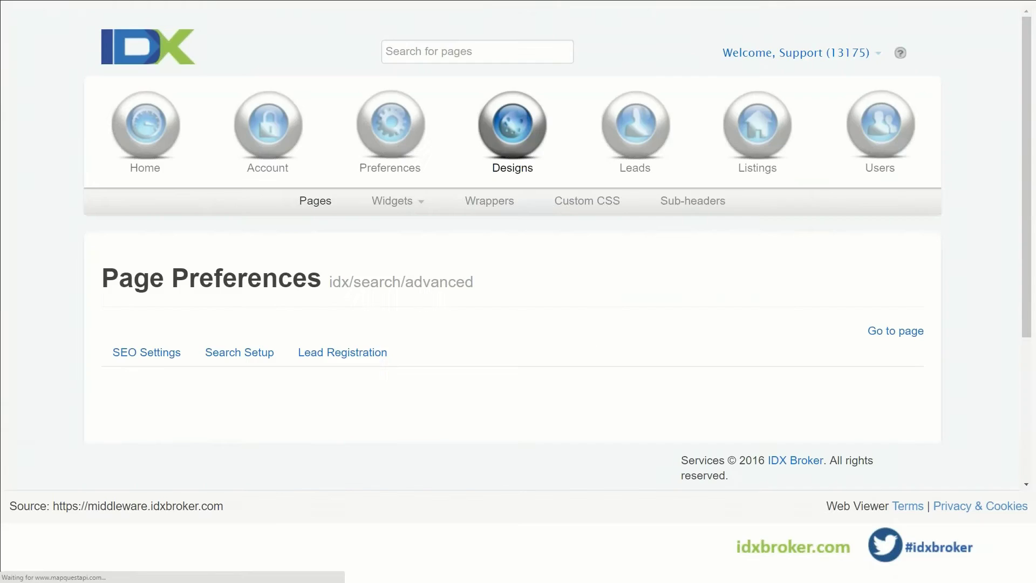
scroll(209, 262, "down", 3)
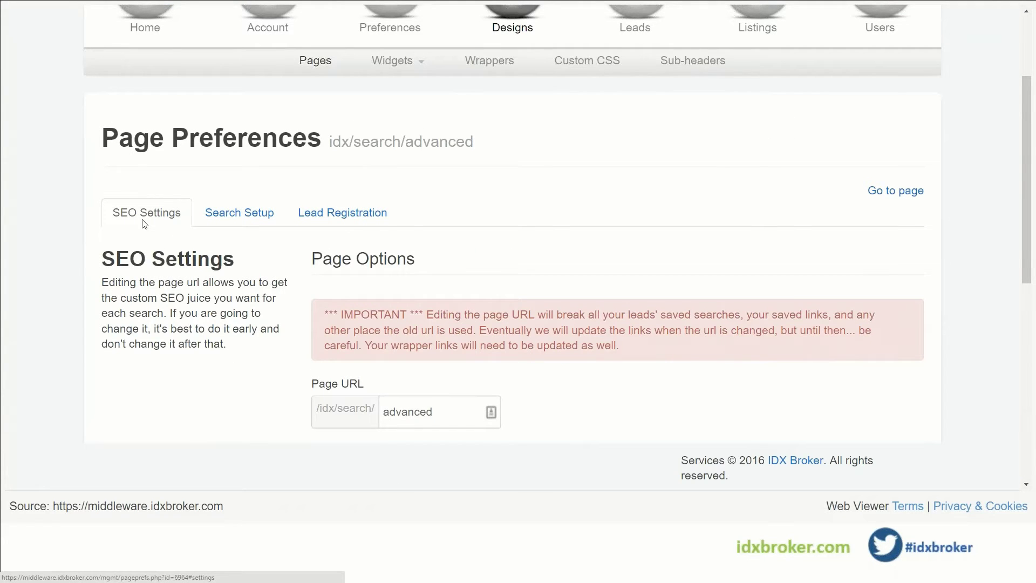
Enable both the meta tags description and the meta tags keywords for the Advanced Search page.
scroll(144, 222, "down", 5)
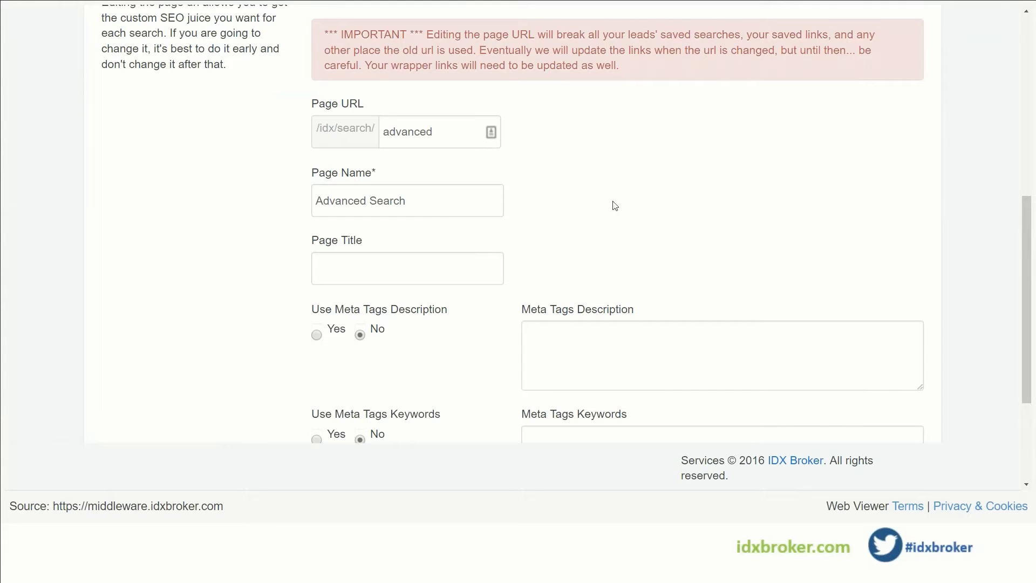
scroll(613, 204, "down", 2)
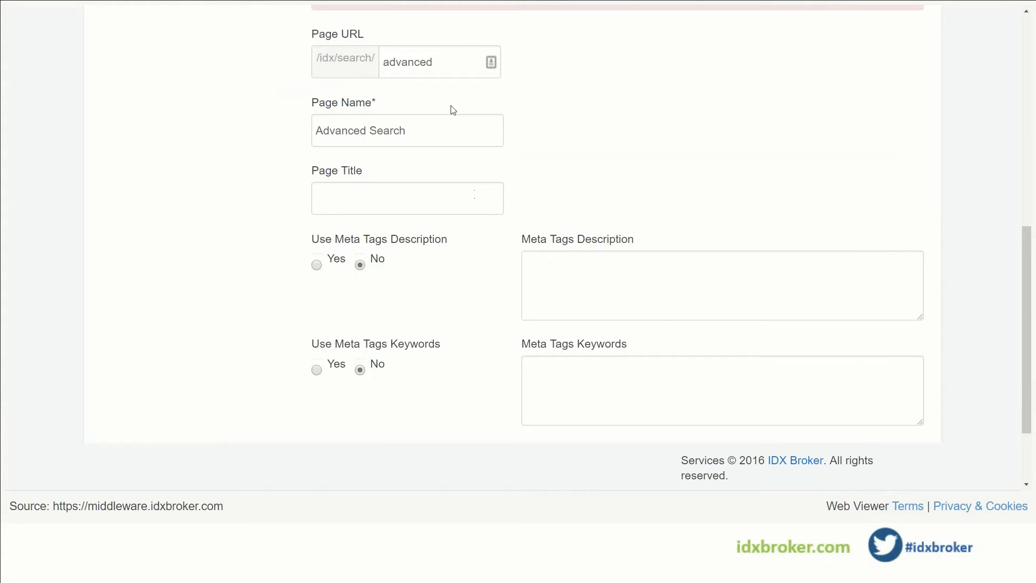
left_click(451, 195)
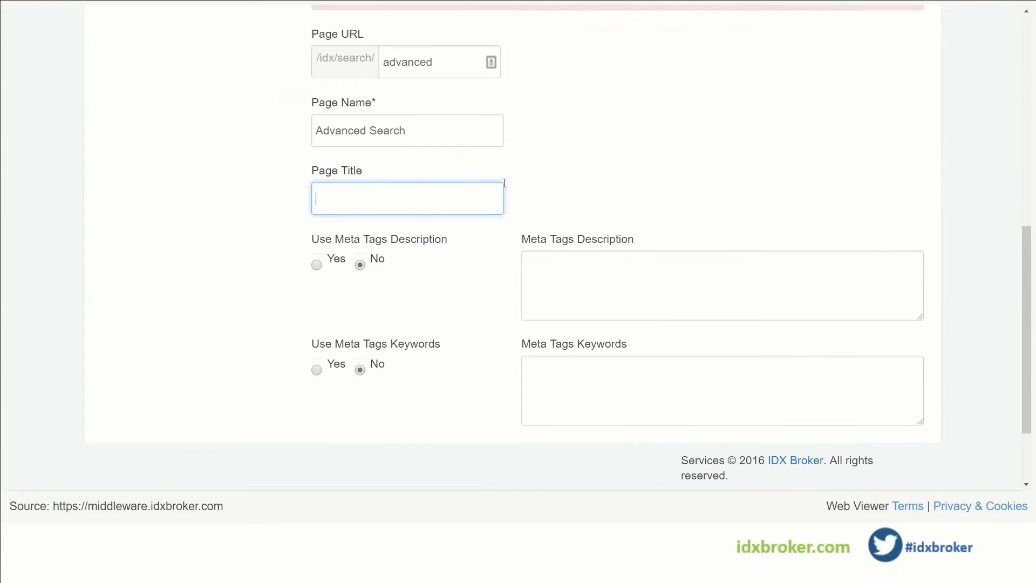
scroll(431, 162, "down", 2)
left_click(317, 158)
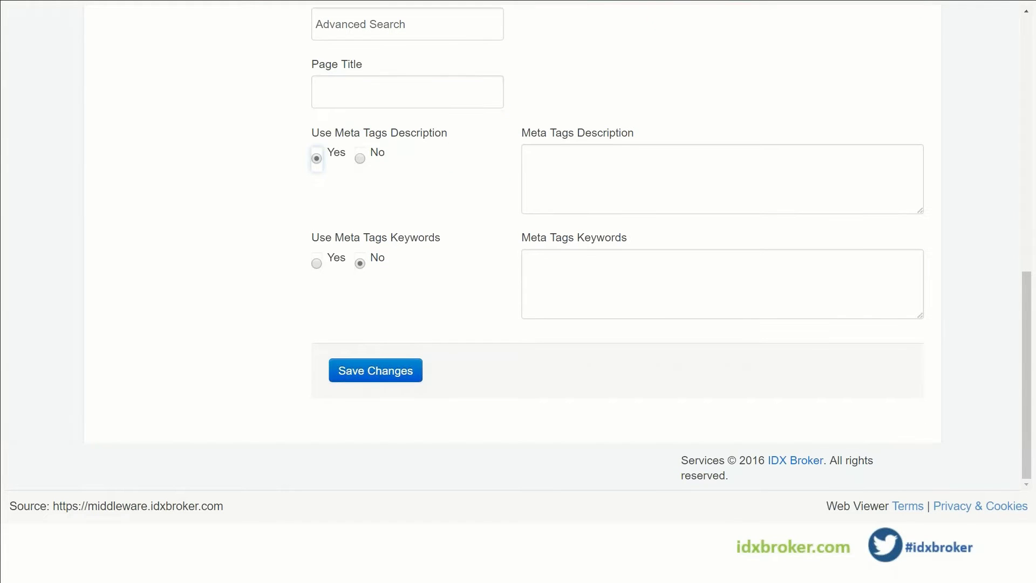
left_click(322, 266)
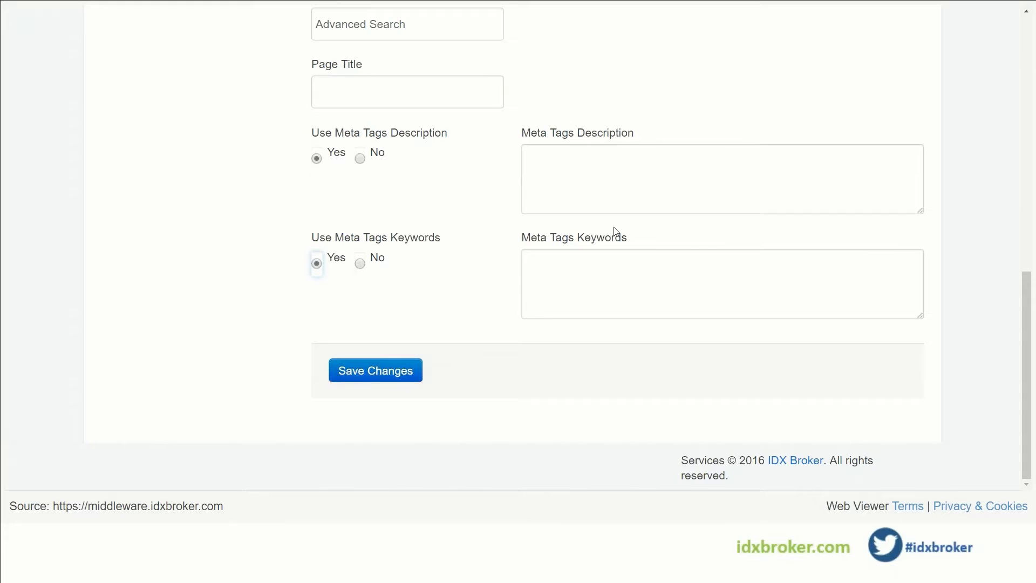
Enter keywords "Home Search, Florida, Boca Raton, Luxury, Waterfront" and description "Search for Luxury Waterfront homes in Boca Raton, Florida" in the meta tags.
left_click(622, 192)
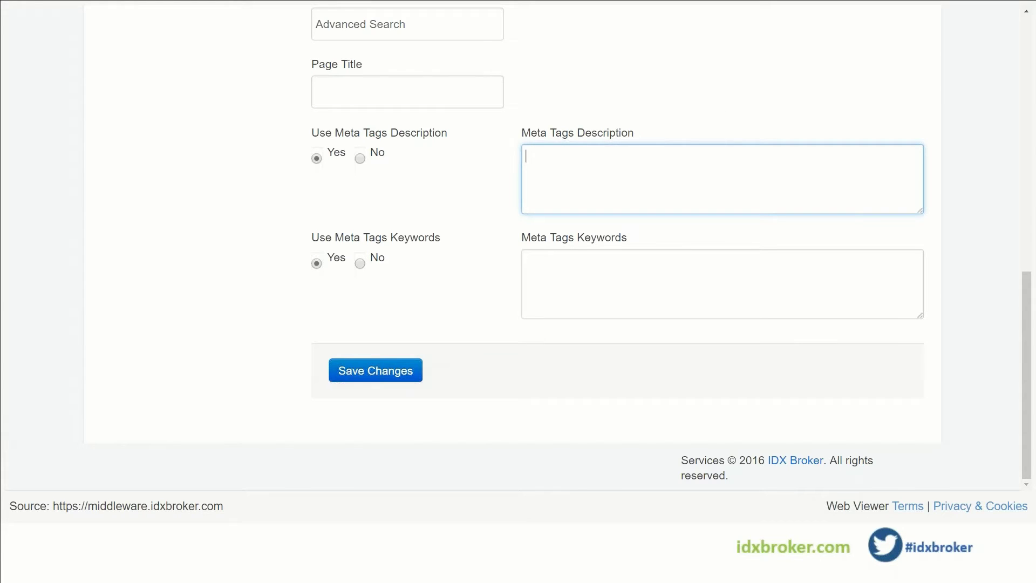
left_click(639, 260)
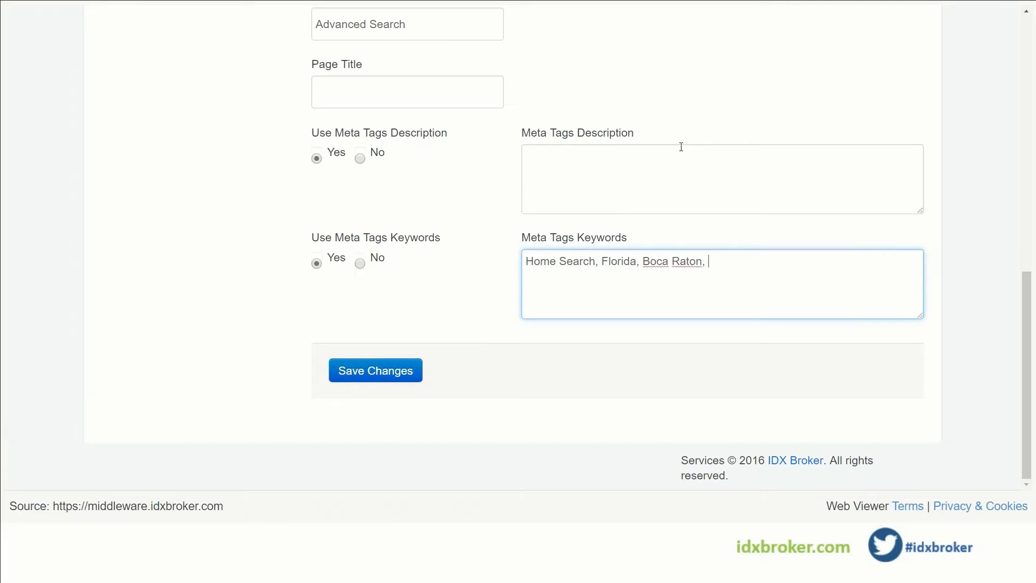
type("Luxury, Waterfront")
left_click(677, 157)
type("Search for Luxury Waterfront homes in Boca Raton, Florida")
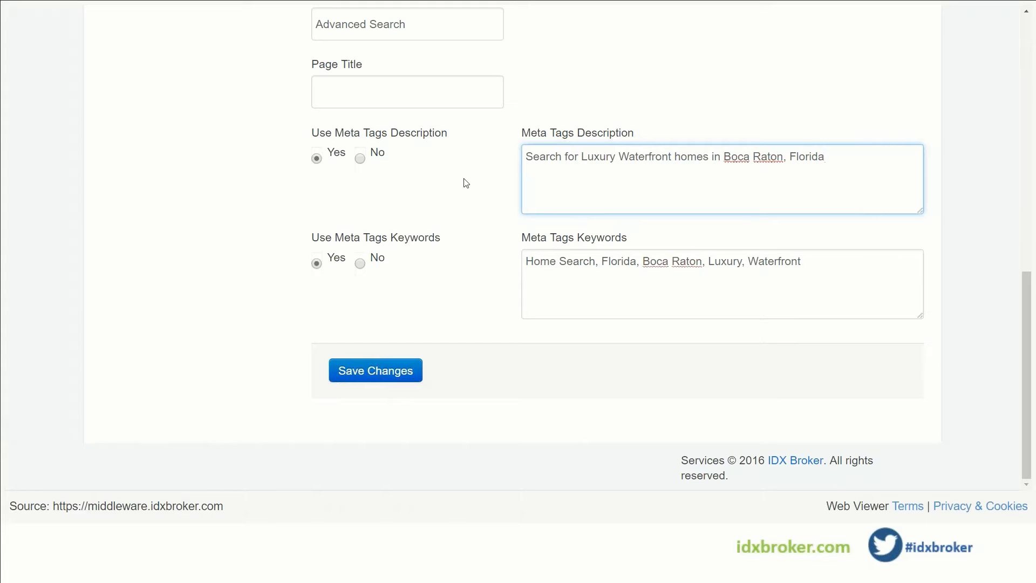
Return to the list of pages and open the preferences of the Details page.
scroll(479, 324, "up", 7)
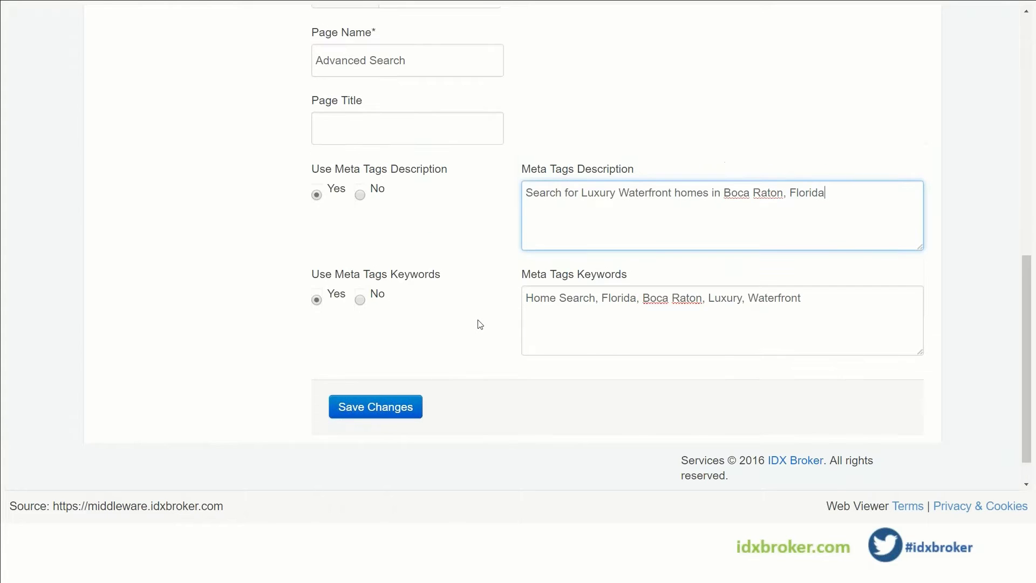
scroll(518, 243, "up", 2)
left_click(317, 95)
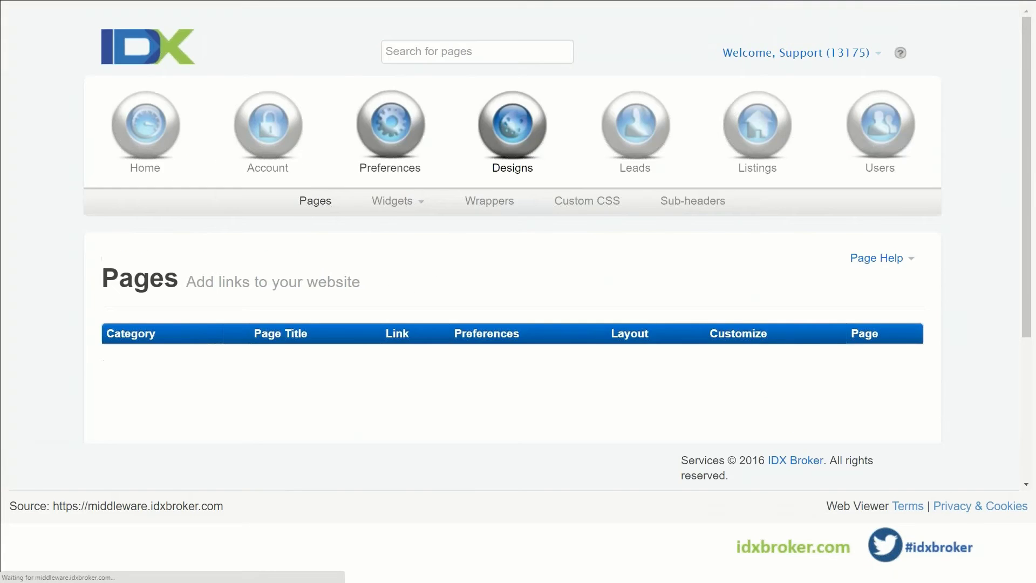
scroll(383, 279, "down", 5)
scroll(370, 164, "up", 3)
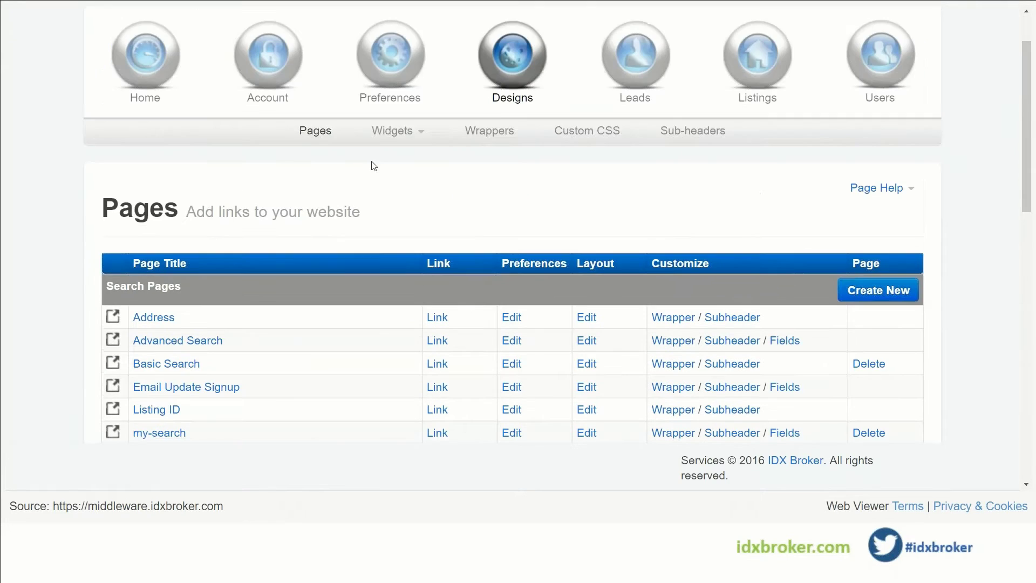
scroll(293, 215, "down", 8)
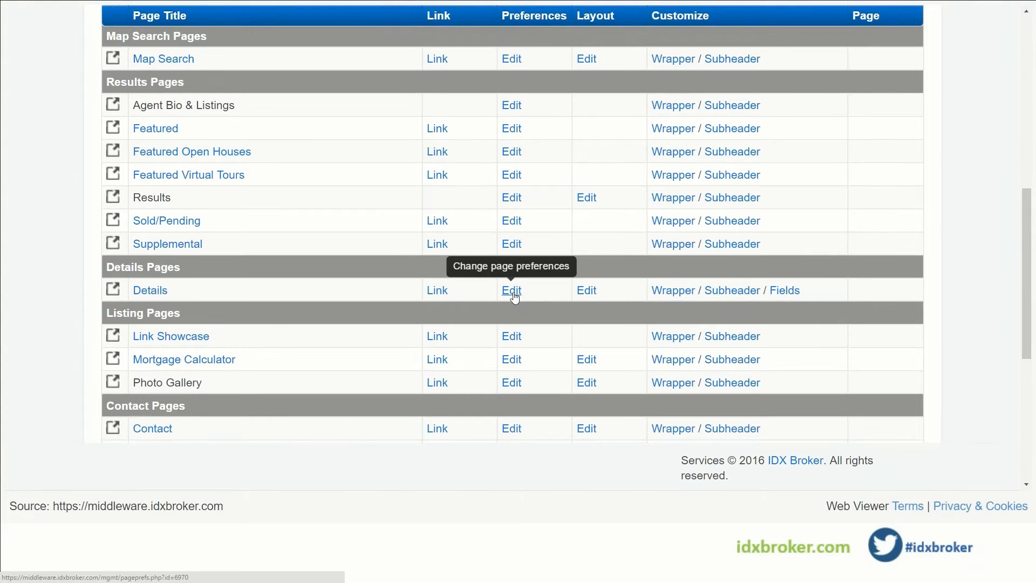
left_click(512, 292)
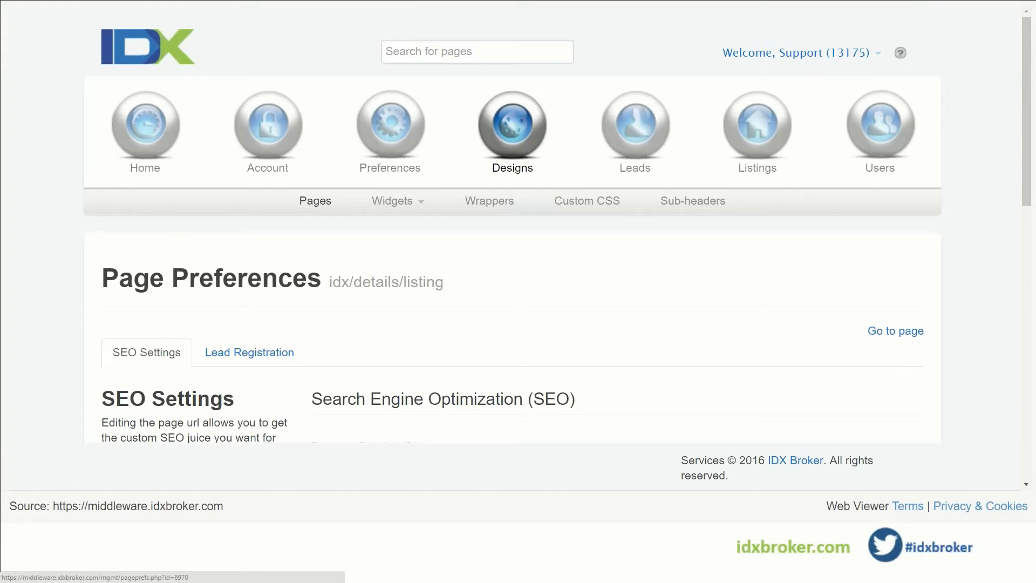
Review the Details page's available SEO tags and its dynamic URL, title text, meta description and keywords settings.
scroll(154, 353, "down", 3)
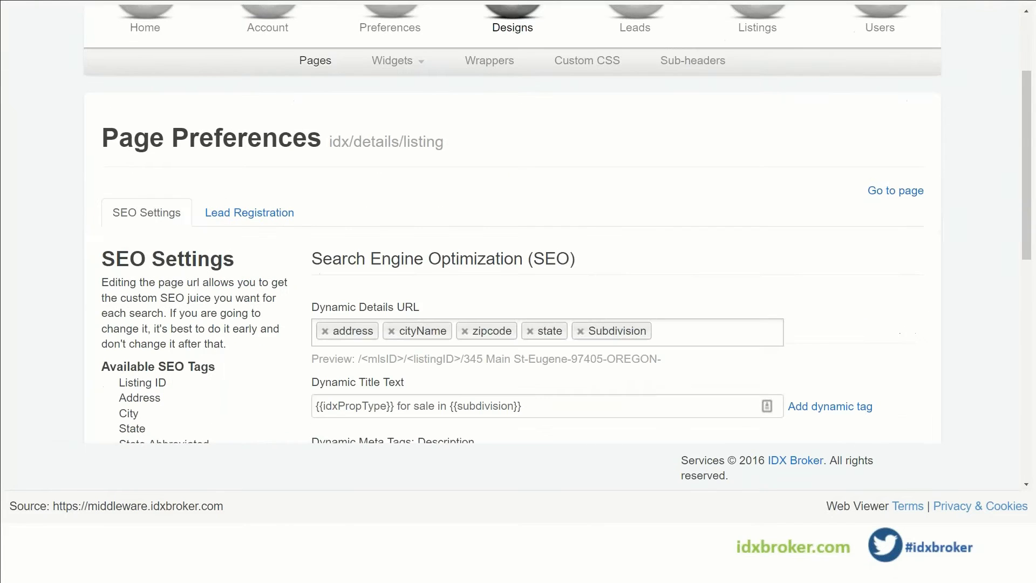
scroll(185, 252, "down", 3)
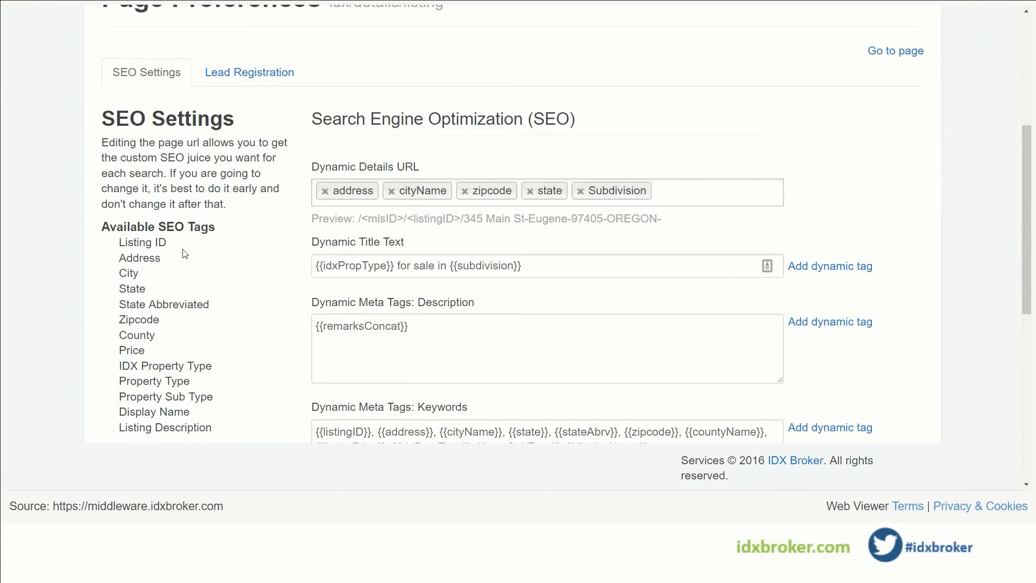
scroll(185, 252, "down", 2)
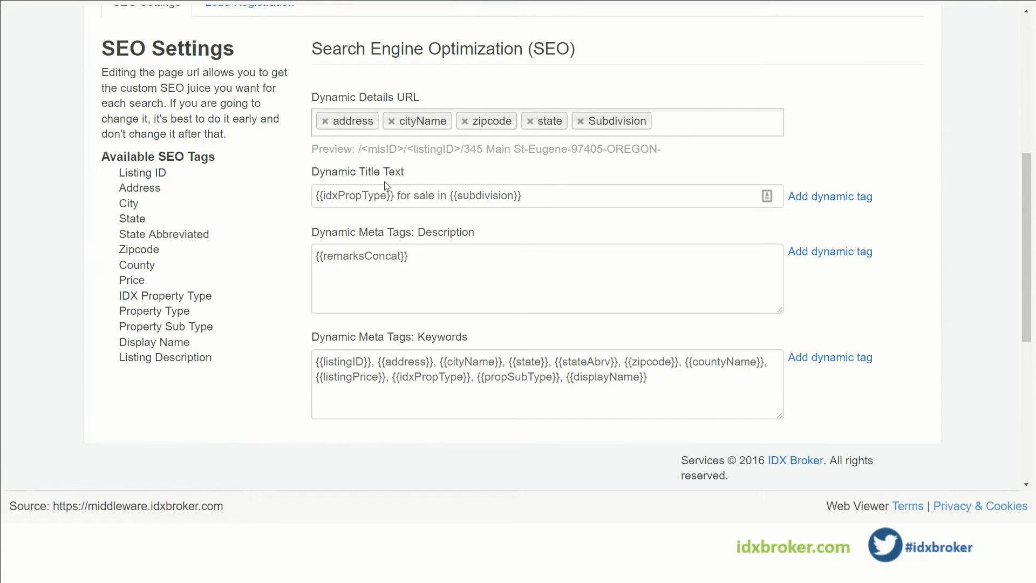
scroll(328, 231, "down", 1)
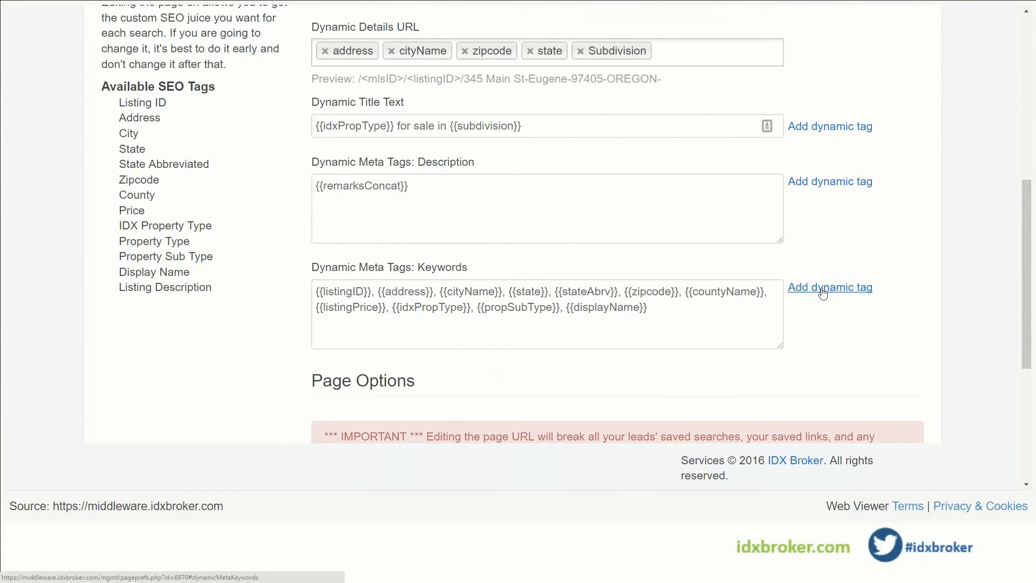
scroll(822, 293, "down", 3)
scroll(822, 293, "up", 1)
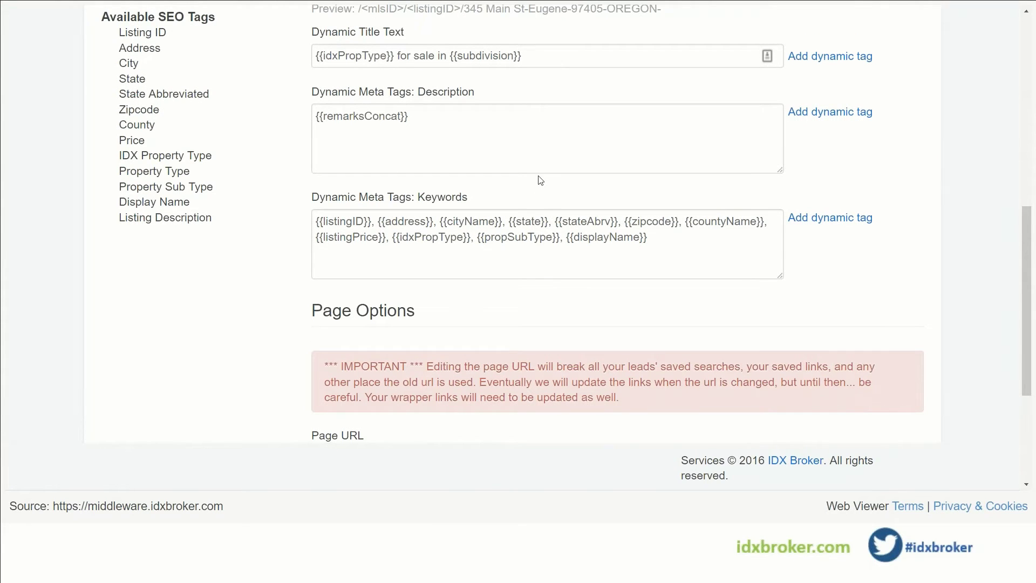
scroll(539, 185, "up", 1)
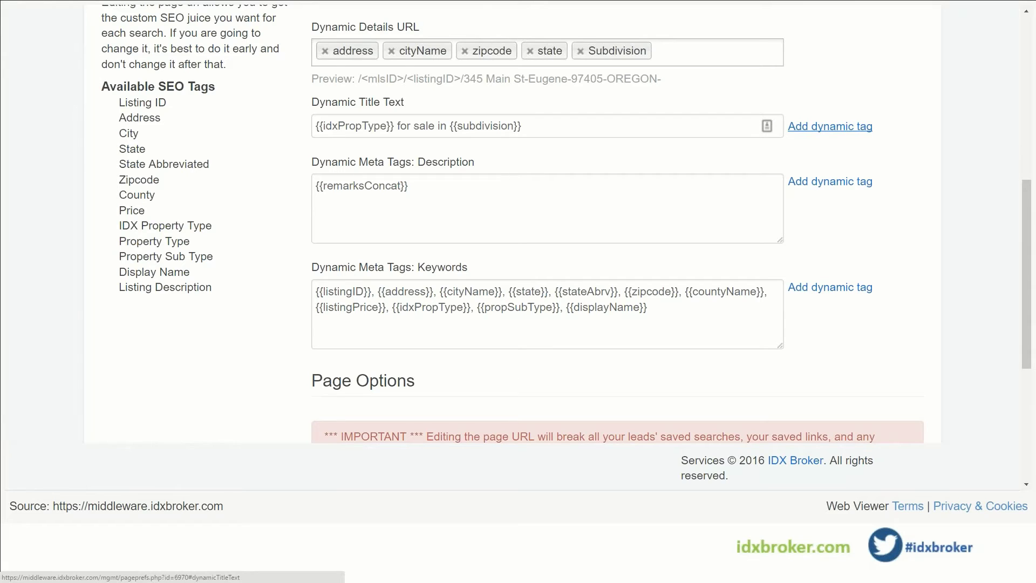
View the dynamic tags that can be added to the title text, close the list and recheck the dynamic SEO fields.
left_click(830, 127)
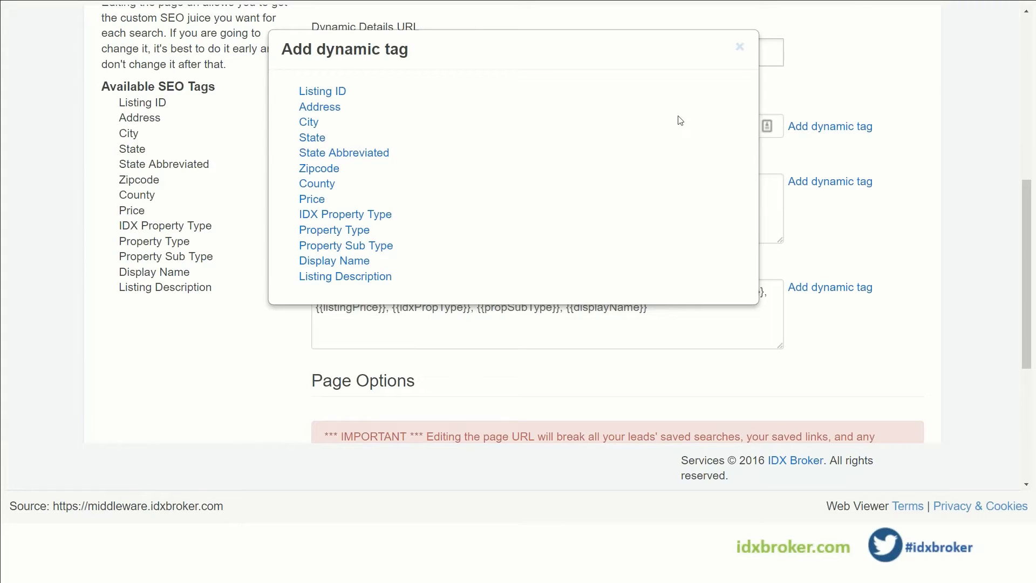
left_click(740, 47)
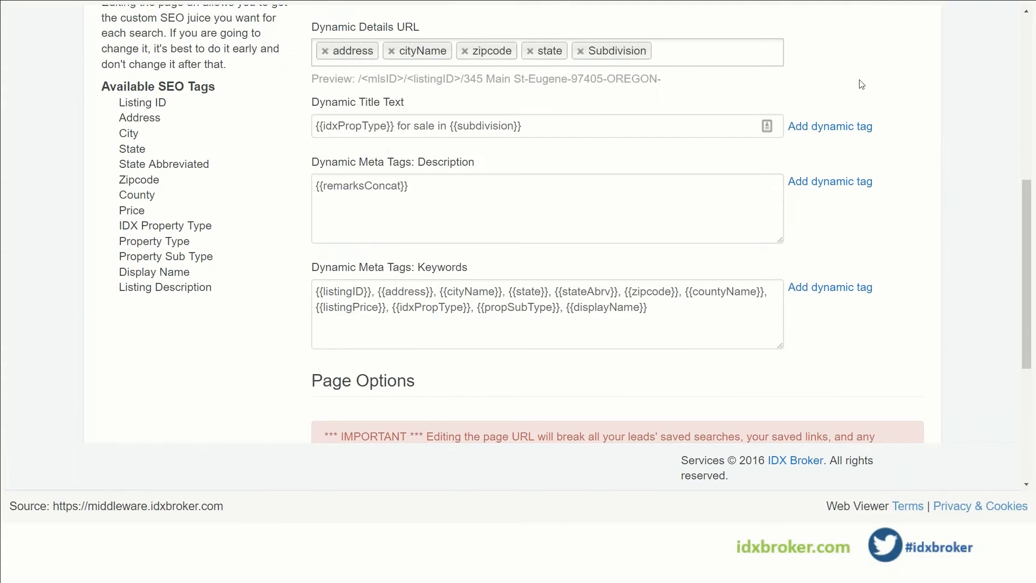
scroll(779, 107, "up", 3)
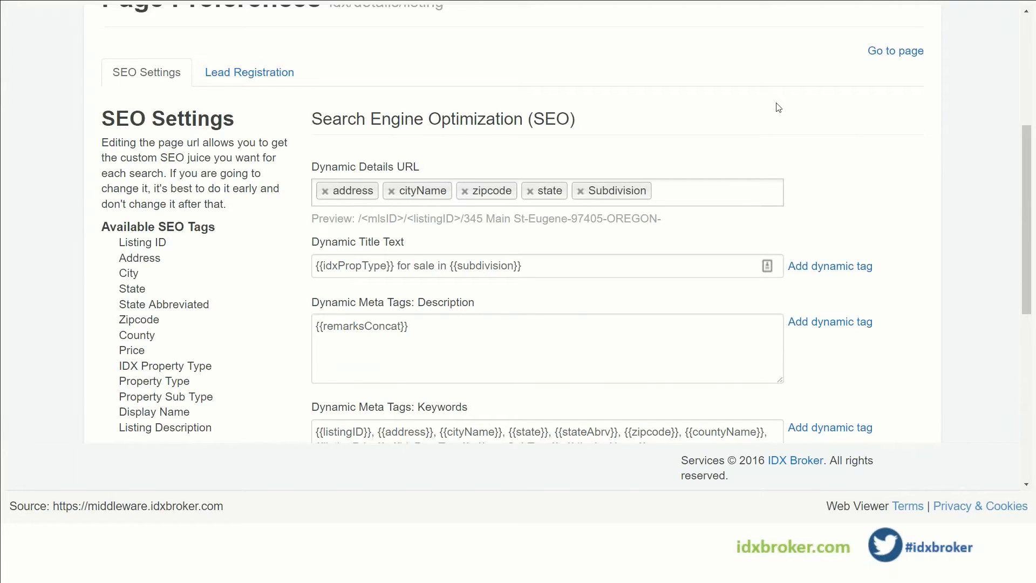
scroll(484, 185, "down", 3)
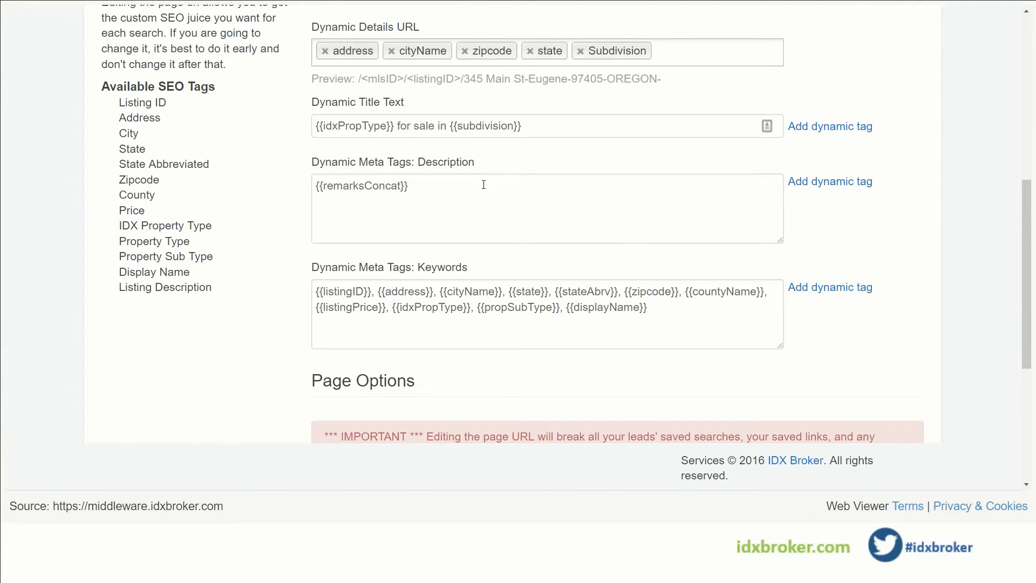
scroll(484, 184, "down", 2)
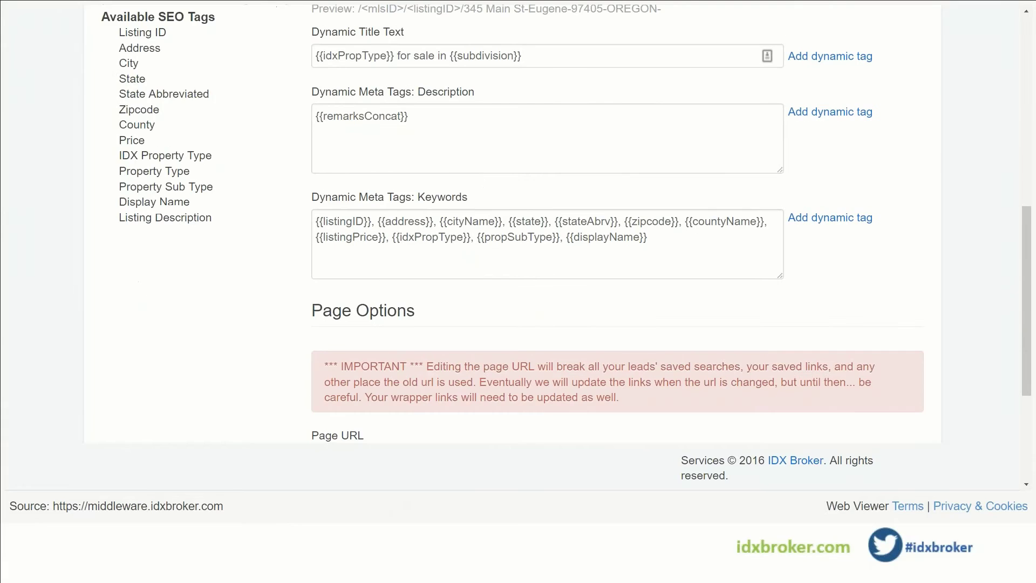
Check the dynamic meta description field, and return to the list of pages.
left_click(452, 127)
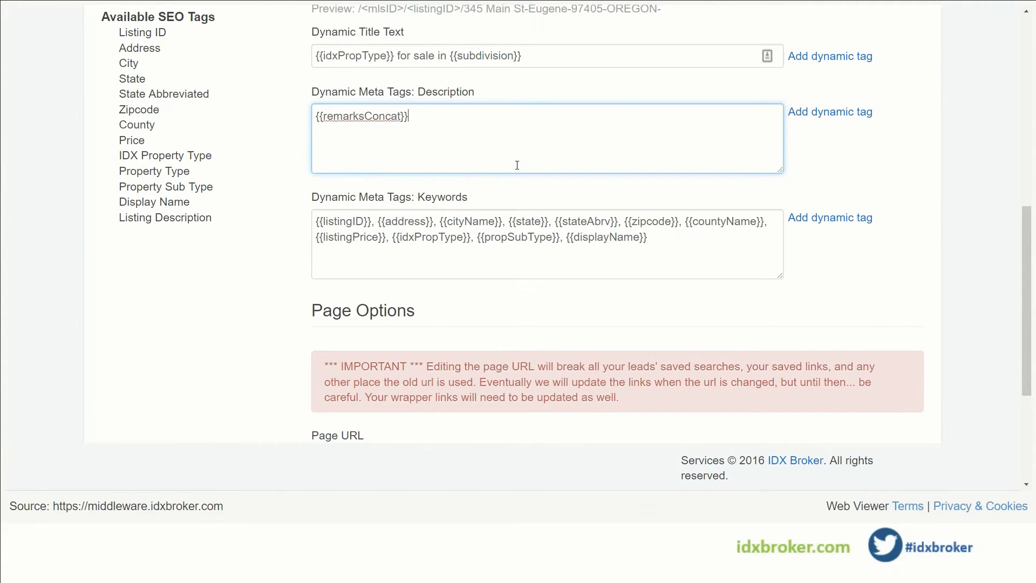
scroll(514, 164, "up", 6)
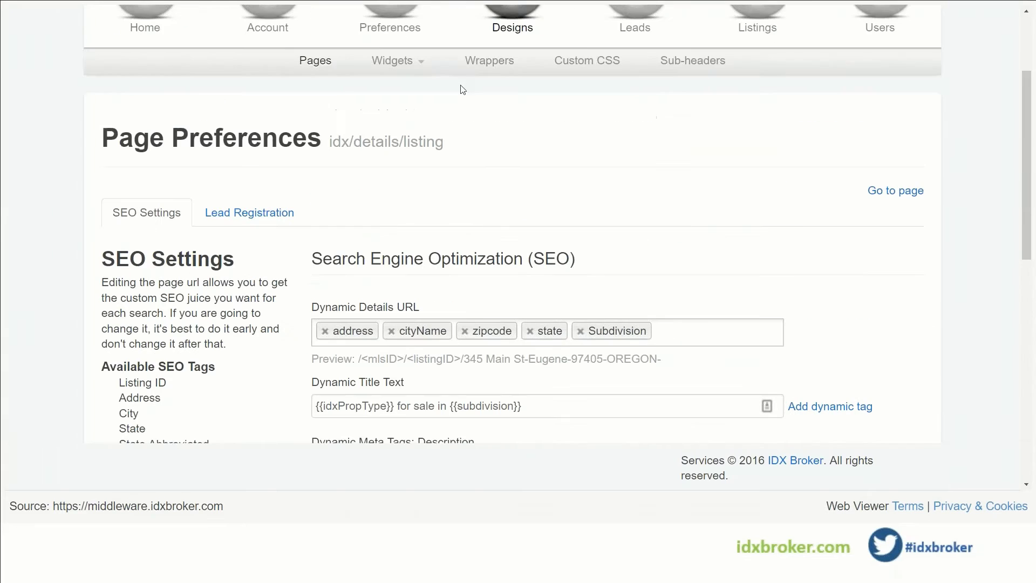
left_click(316, 62)
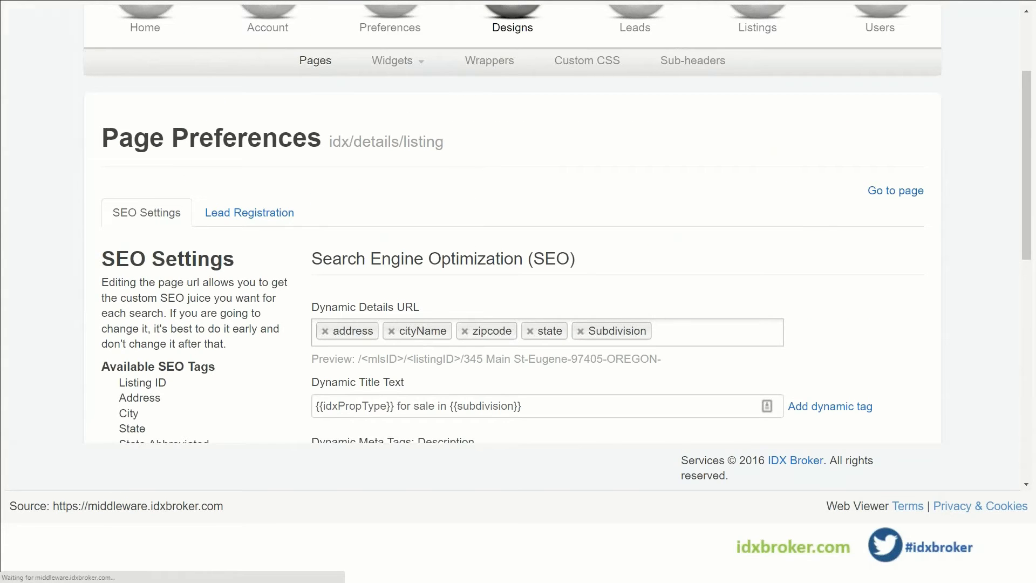
Open the Basic Search page from the list of pages, run a search with no criteria and view a listing's details page.
scroll(234, 220, "down", 1)
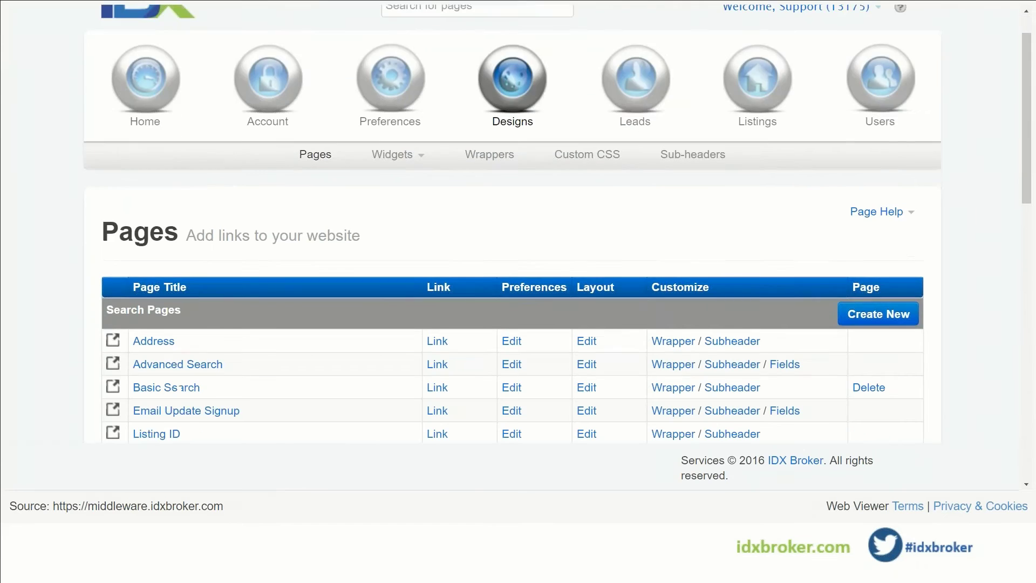
scroll(181, 388, "down", 4)
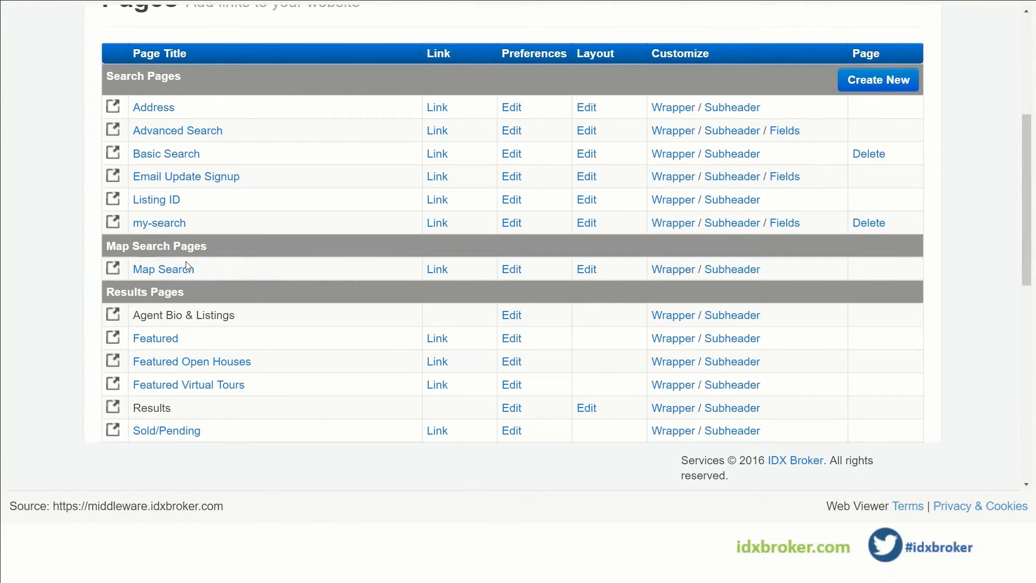
left_click(154, 154)
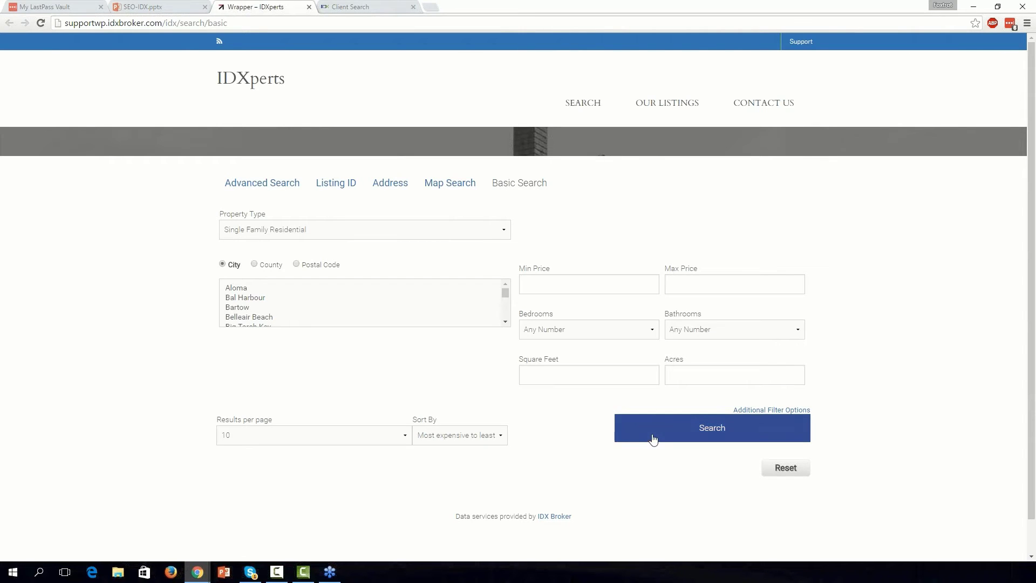
left_click(654, 437)
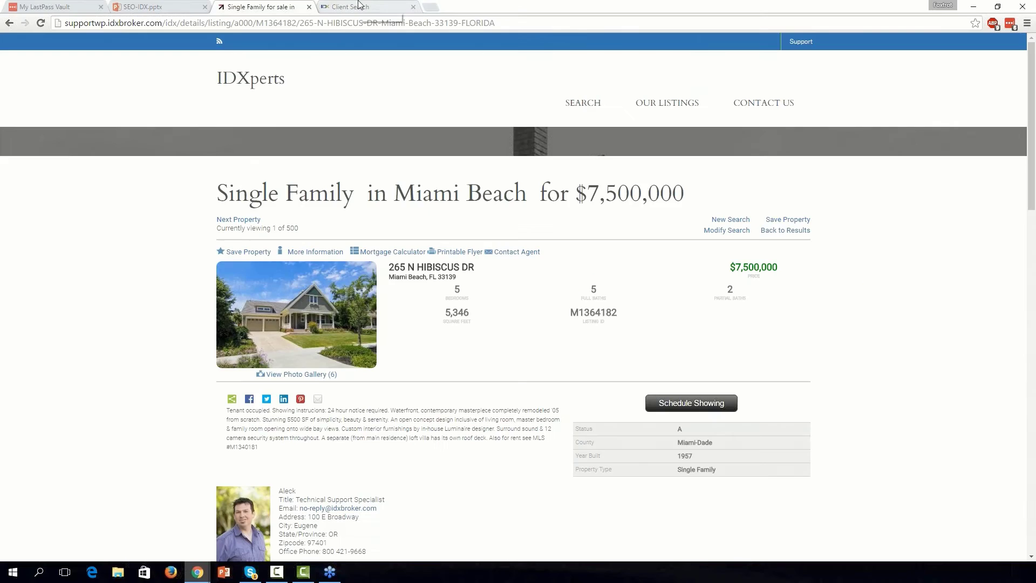
Switch back to the presentation's list of pages and open the preferences of the Details page.
left_click(351, 6)
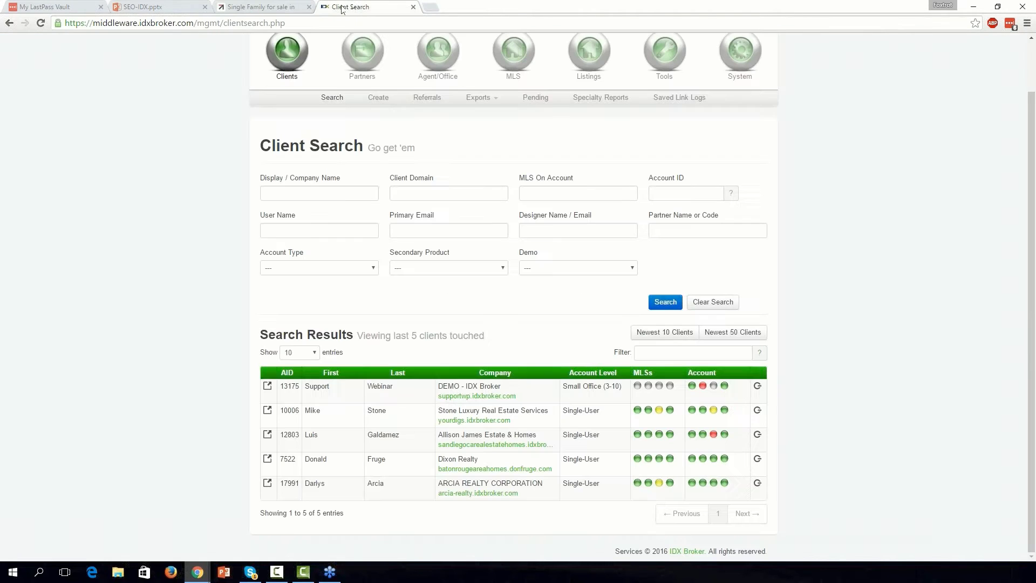
left_click(254, 6)
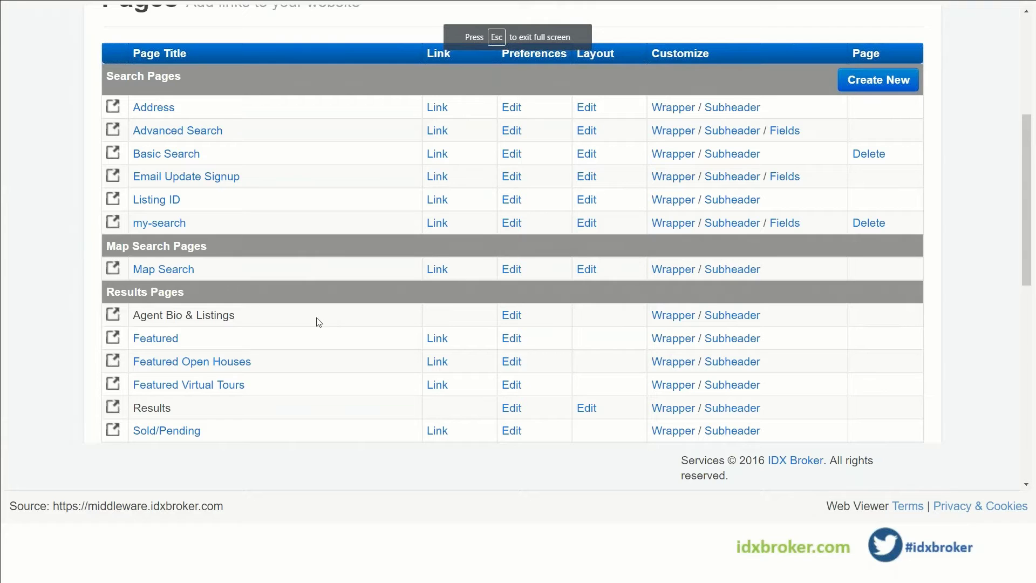
scroll(316, 317, "down", 5)
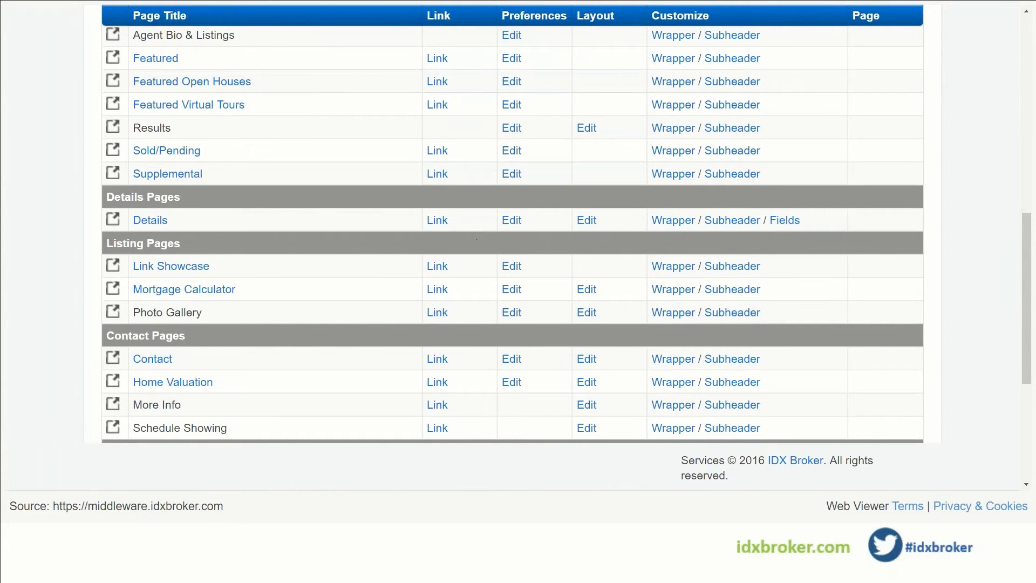
left_click(511, 219)
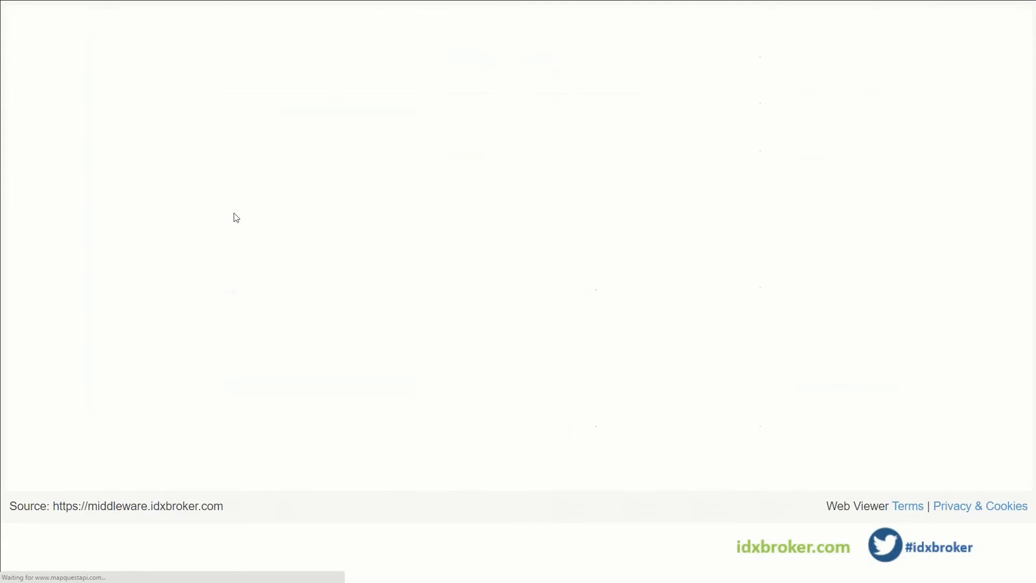
Replace the {{subdivision}} tag in the Details page's dynamic title text with the City dynamic tag.
scroll(234, 217, "down", 5)
left_click(522, 265)
left_click_drag(522, 266, 452, 261)
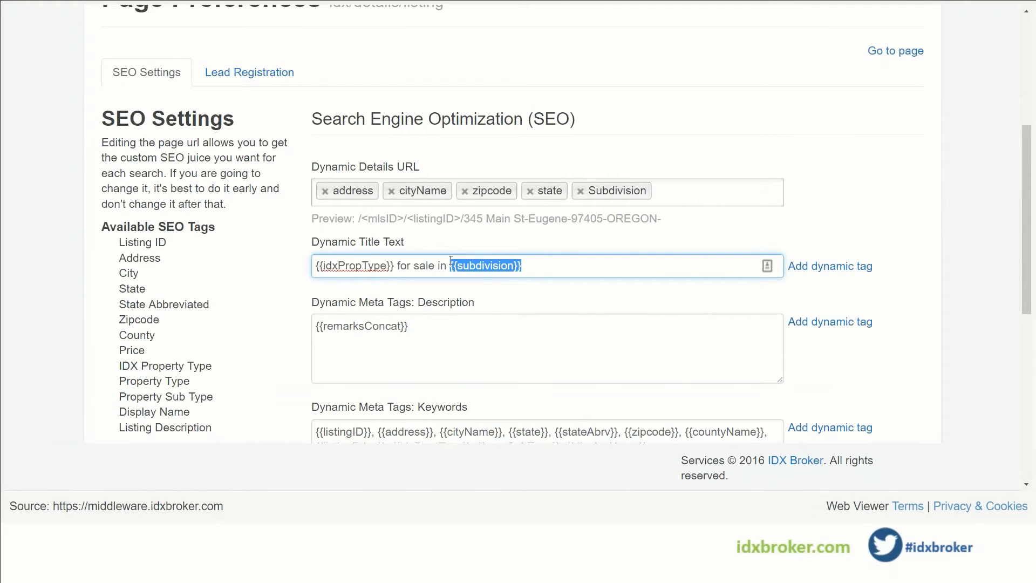
key("BackSpace")
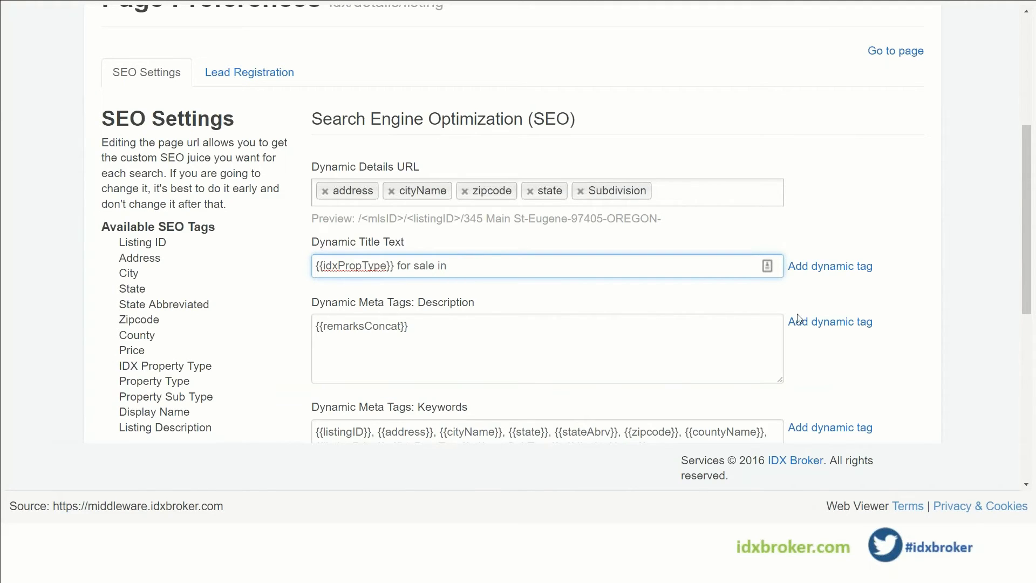
left_click(830, 266)
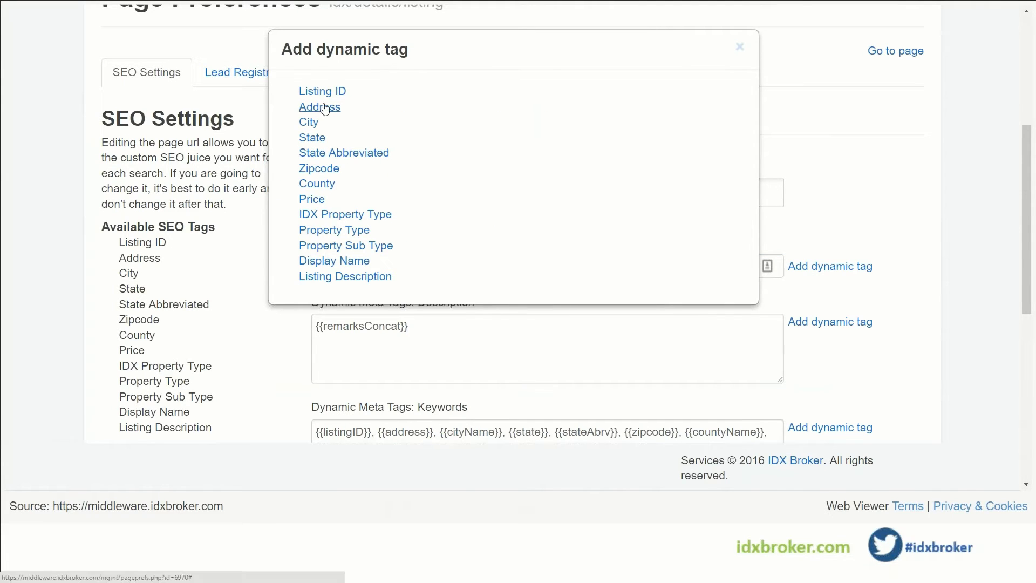
left_click(309, 124)
Remove the Subdivision tag from the dynamic details URL and save the Details page's preferences.
scroll(266, 274, "down", 1)
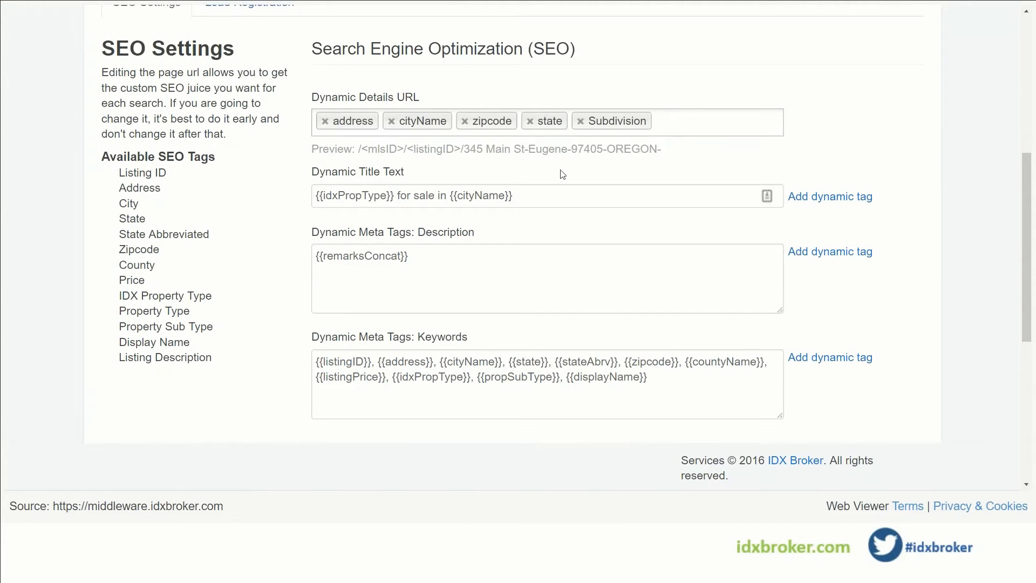
left_click(580, 122)
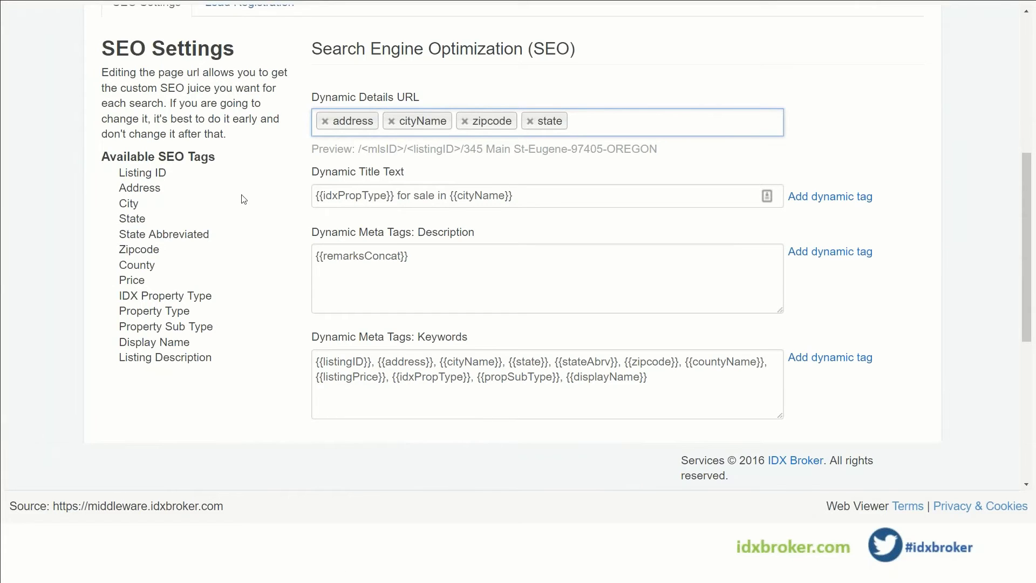
scroll(335, 389, "down", 5)
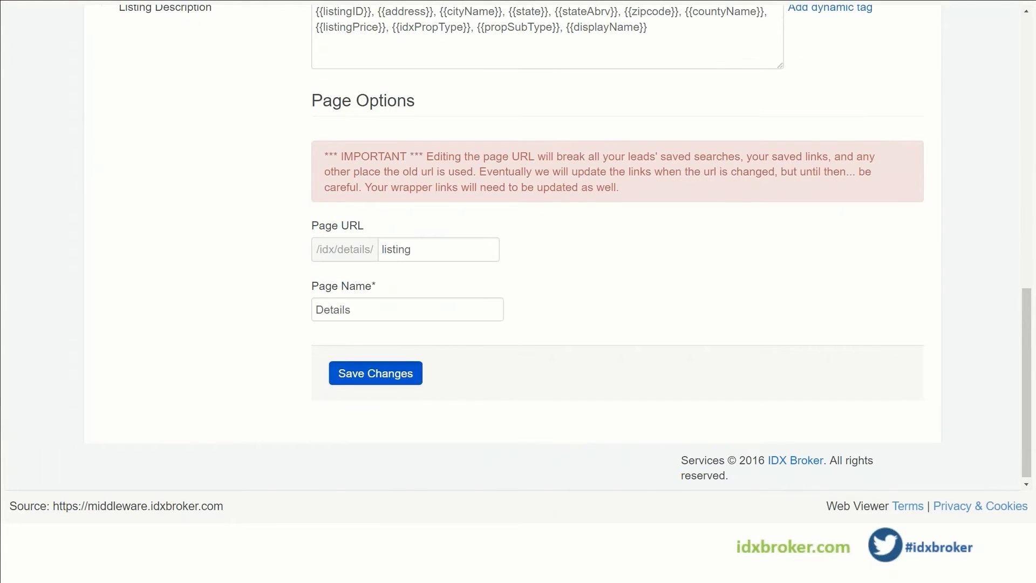
left_click(376, 373)
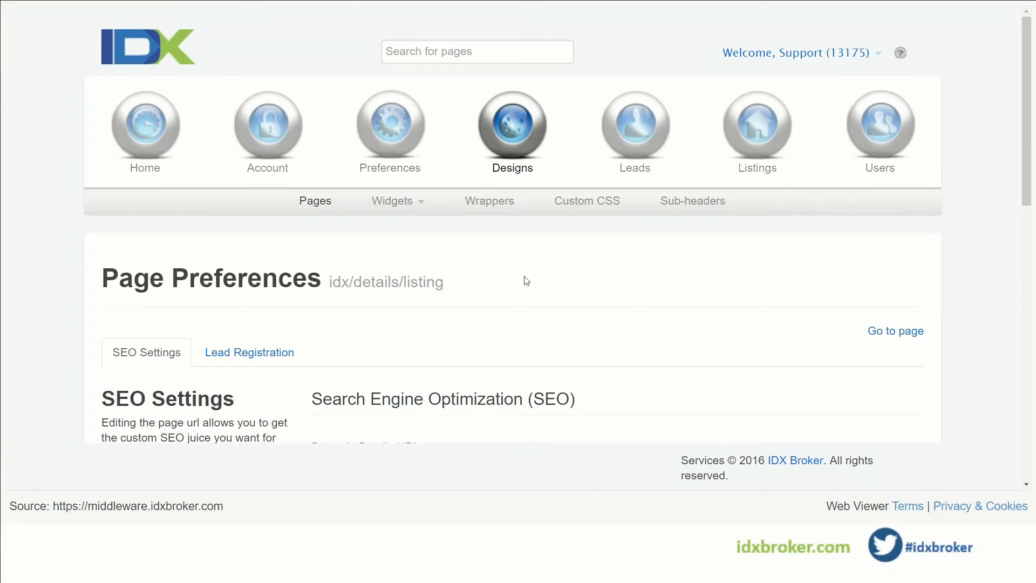
Reload the listing's details page in the browser to check its title and URL, and return to the presentation.
left_click(435, 14)
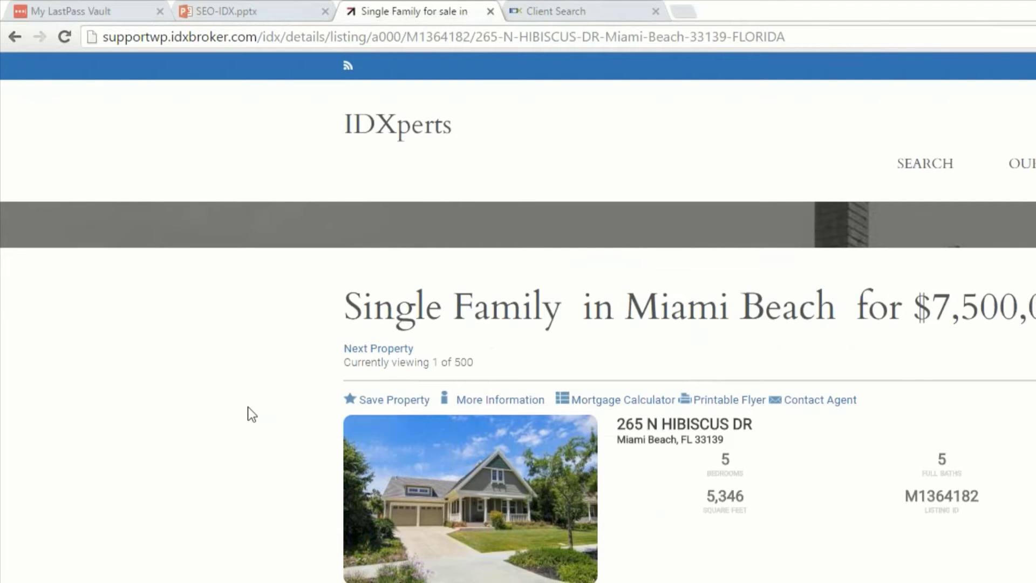
key("F5")
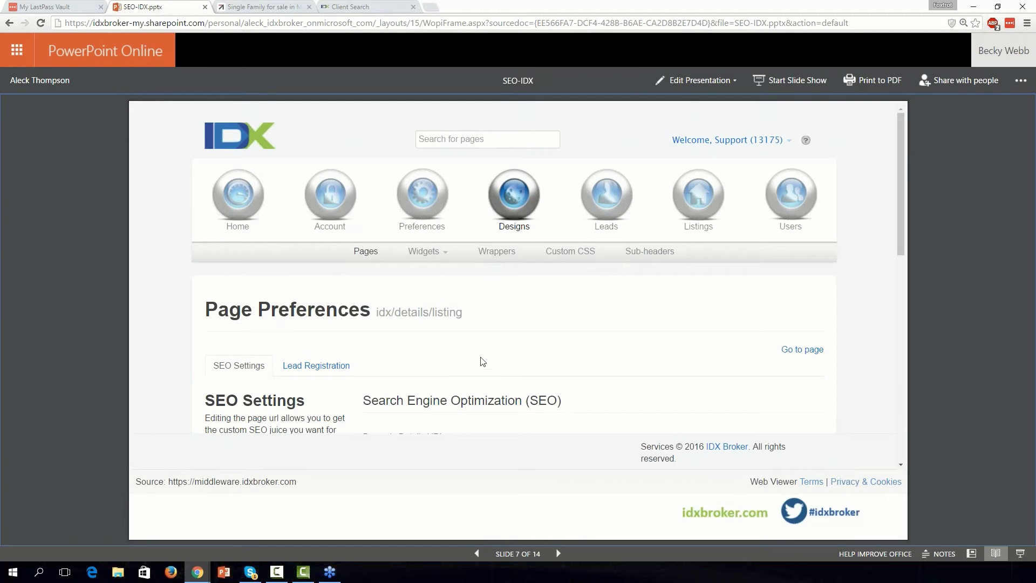
key("ctrl+Tab")
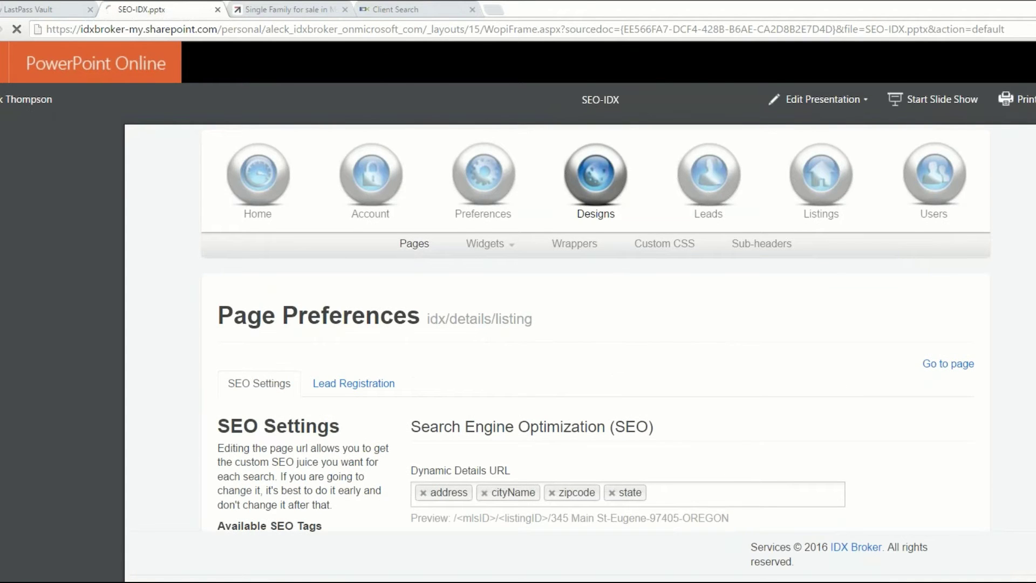
Go back to the list of pages and open the sub-header editor from the Details page's row.
left_click(362, 381)
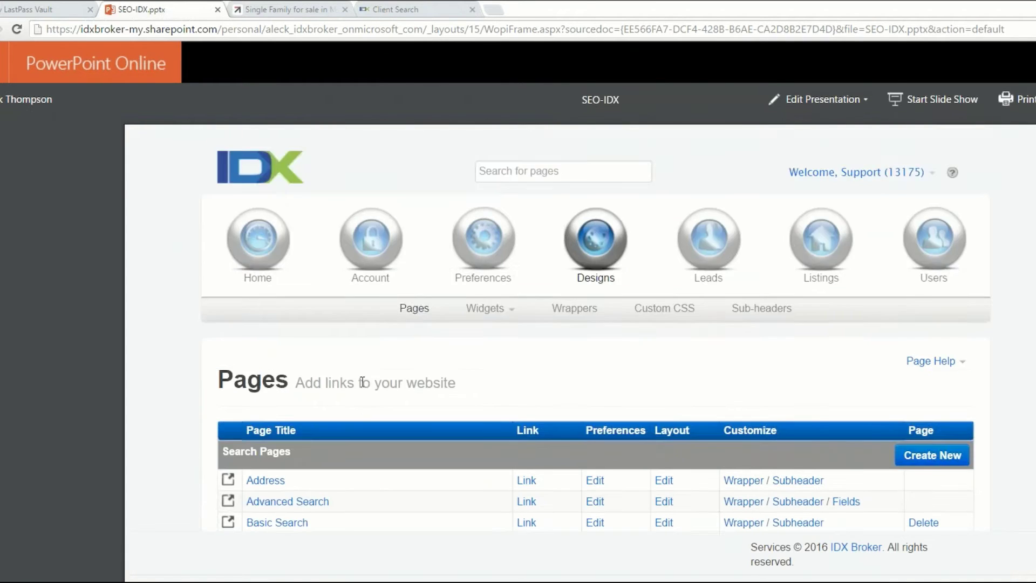
scroll(362, 357, "down", 1)
scroll(360, 350, "down", 5)
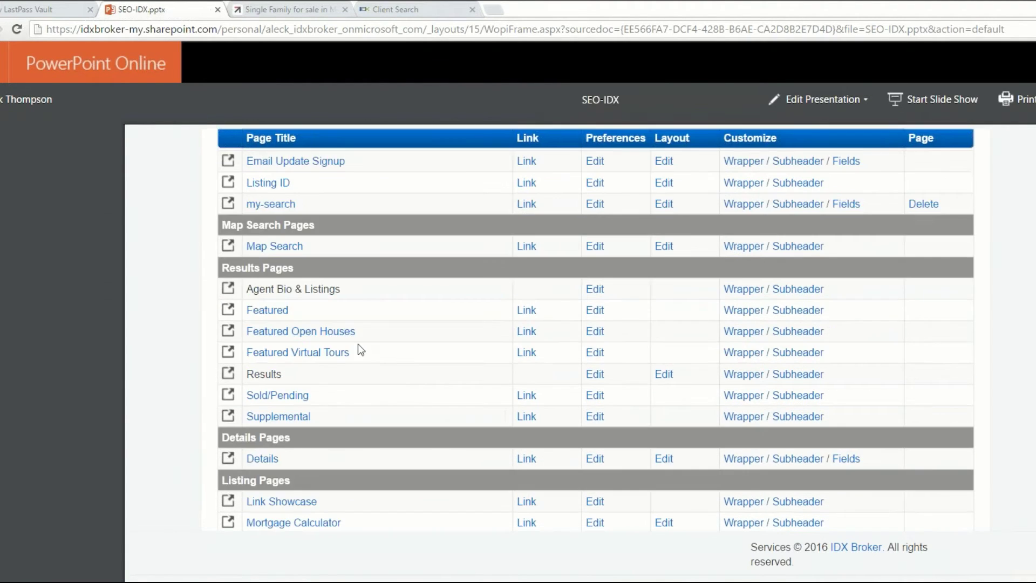
scroll(357, 345, "down", 3)
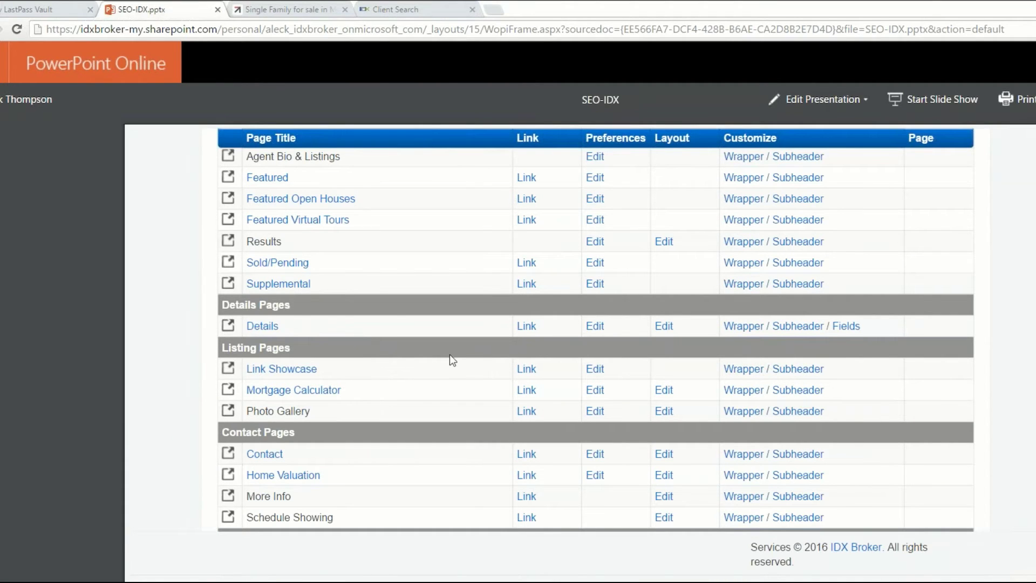
left_click(784, 326)
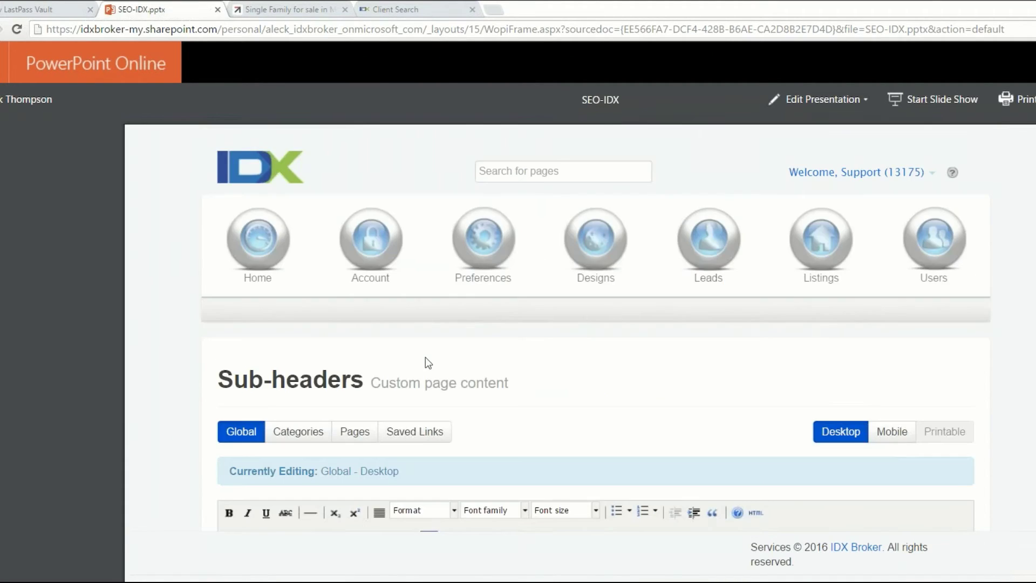
Look through the page-level sub-headers for the Details page, and go back to the list of pages.
scroll(425, 358, "down", 3)
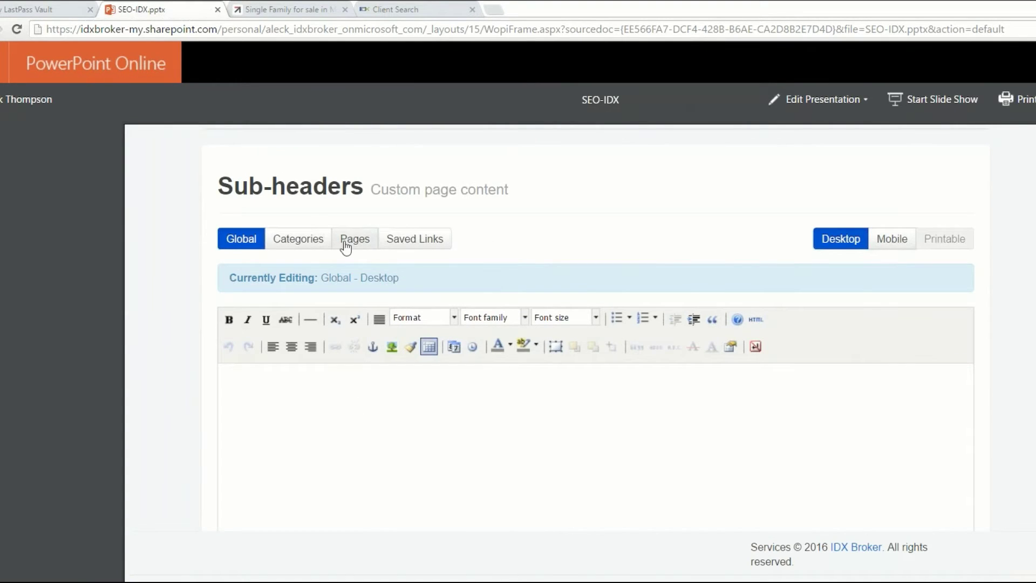
left_click(344, 241)
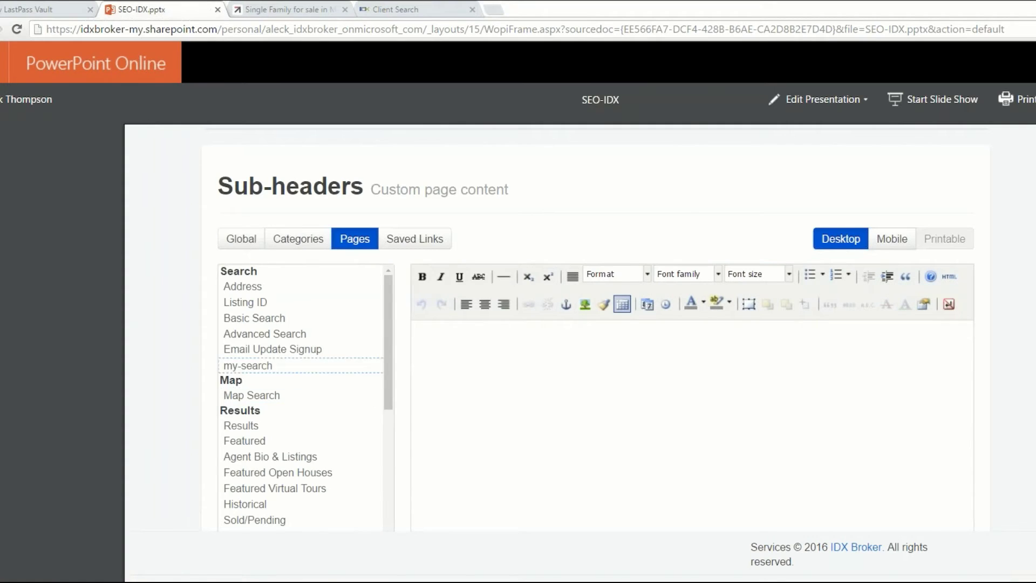
scroll(297, 372, "down", 3)
left_click(297, 436)
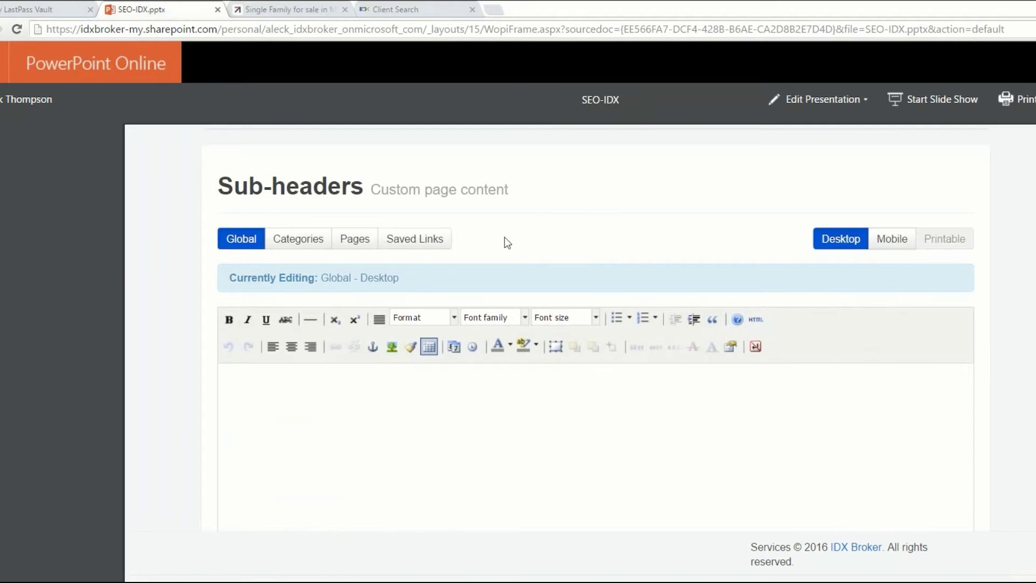
scroll(504, 240, "up", 4)
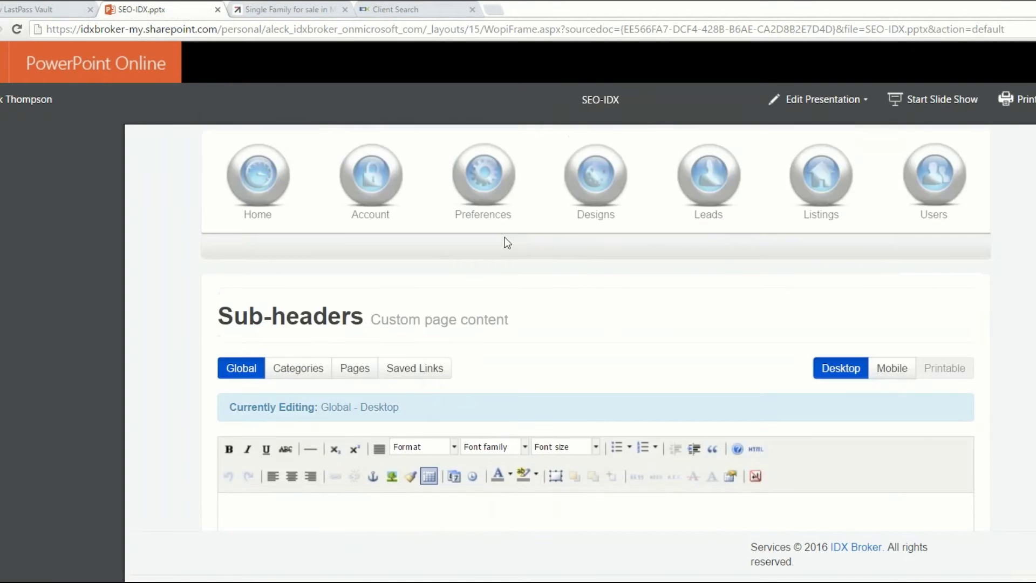
scroll(507, 243, "up", 1)
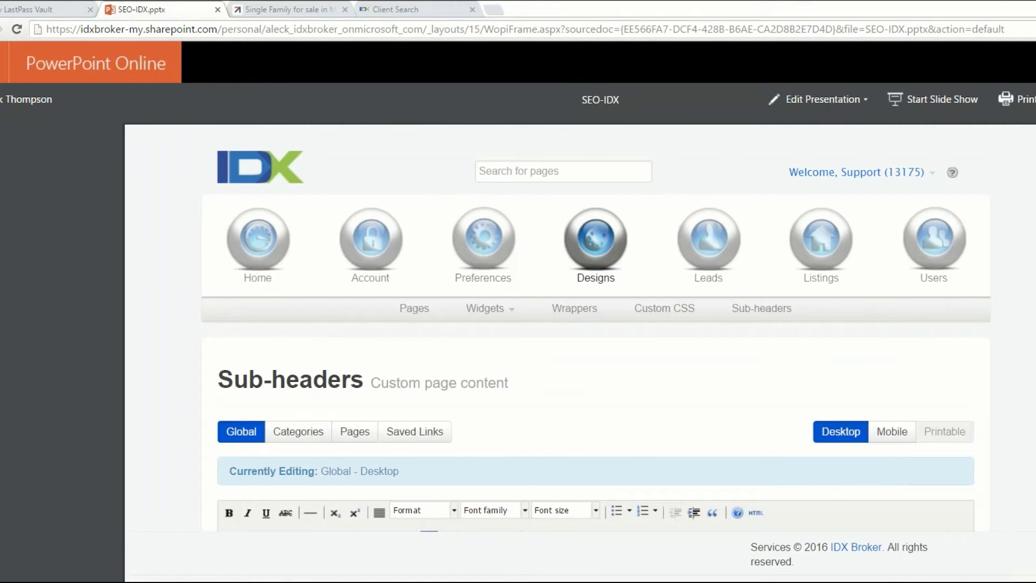
left_click(414, 308)
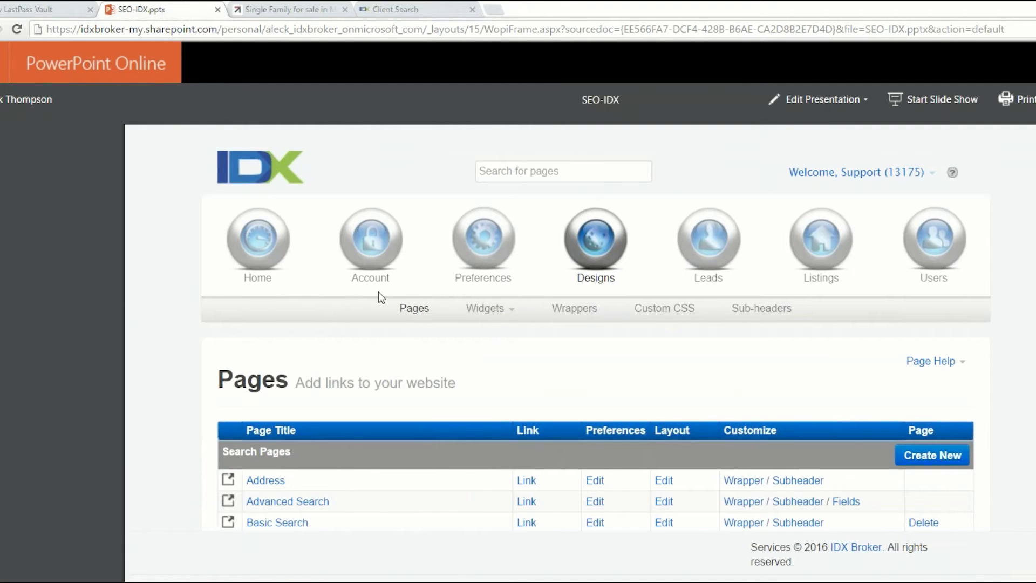
Find the Details page in the list and choose to edit its subheader.
left_click_drag(378, 291, 430, 323)
left_click(431, 322)
scroll(413, 311, "down", 5)
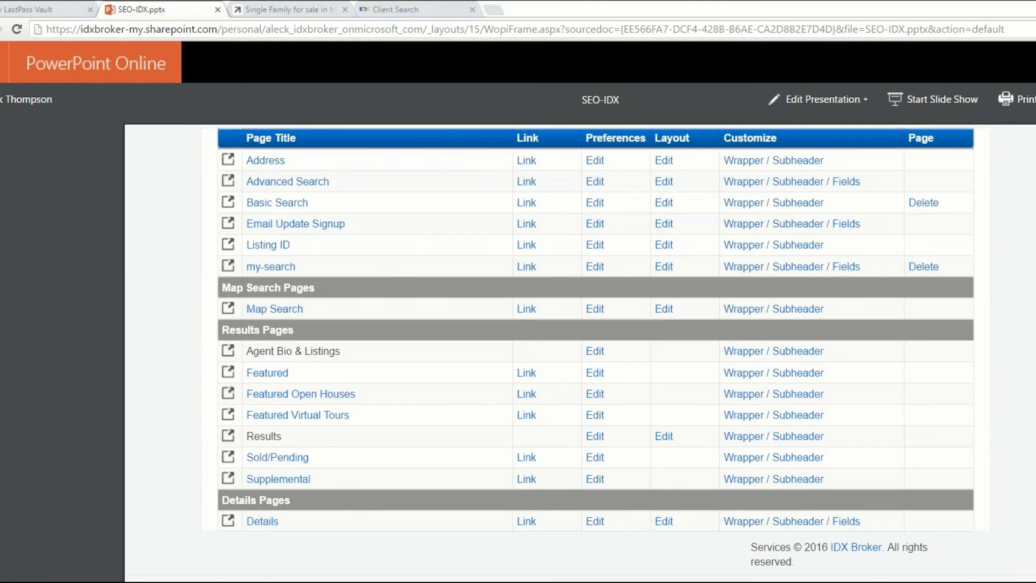
scroll(326, 363, "down", 3)
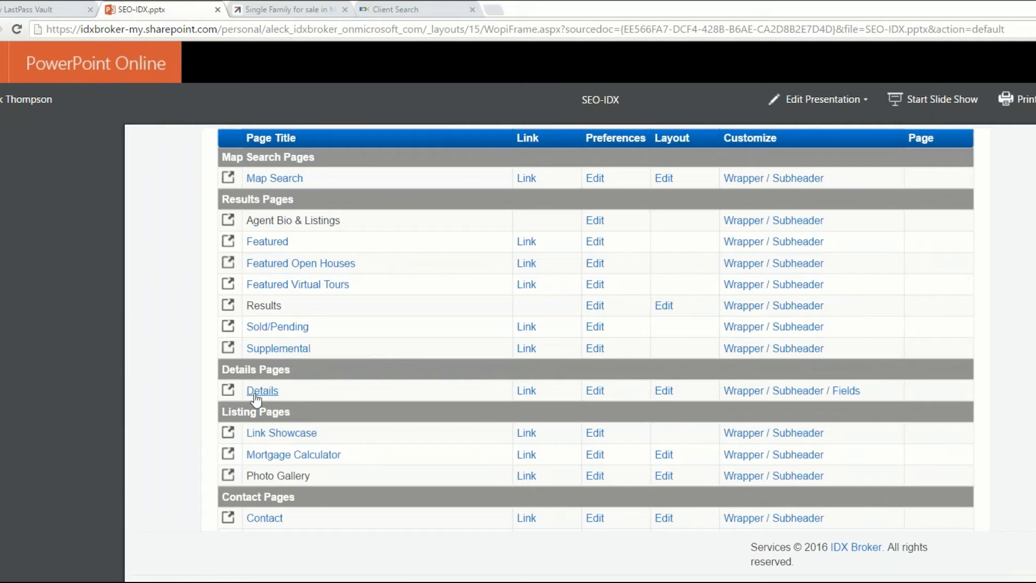
left_click(791, 396)
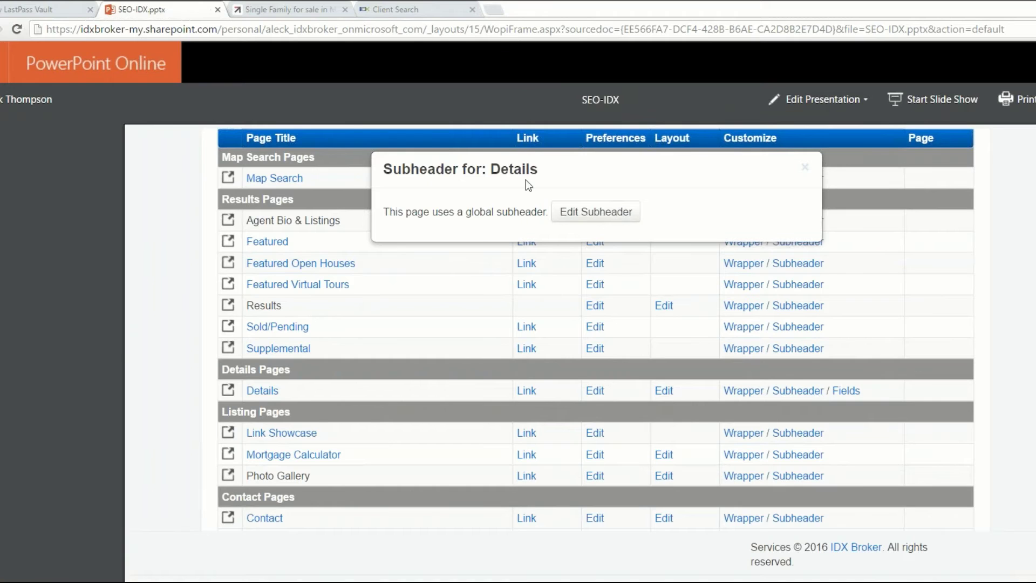
left_click(623, 224)
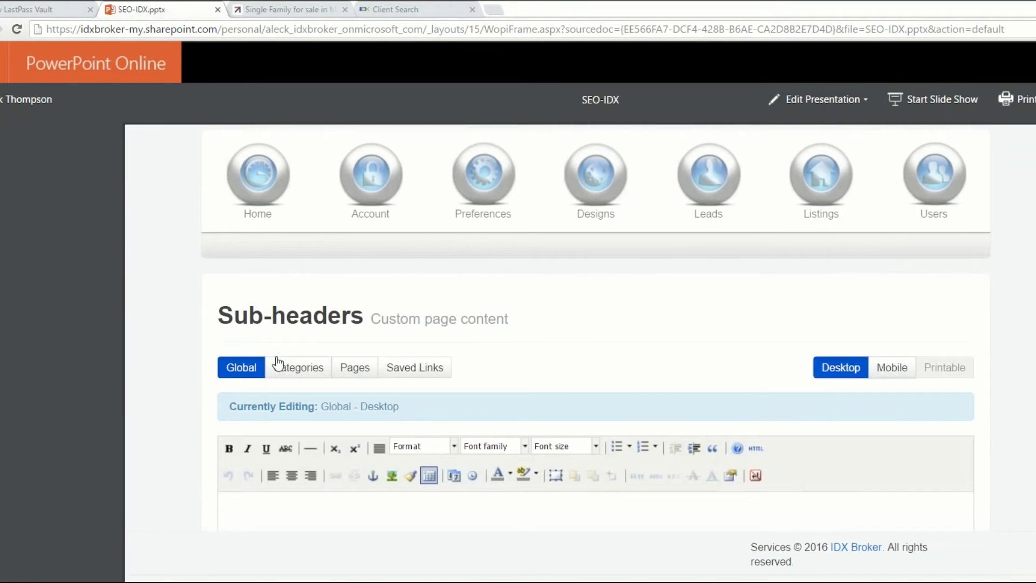
Select the Details page among the page-specific sub-headers and view the dynamic tags in its desktop content.
left_click(367, 382)
left_click(367, 382)
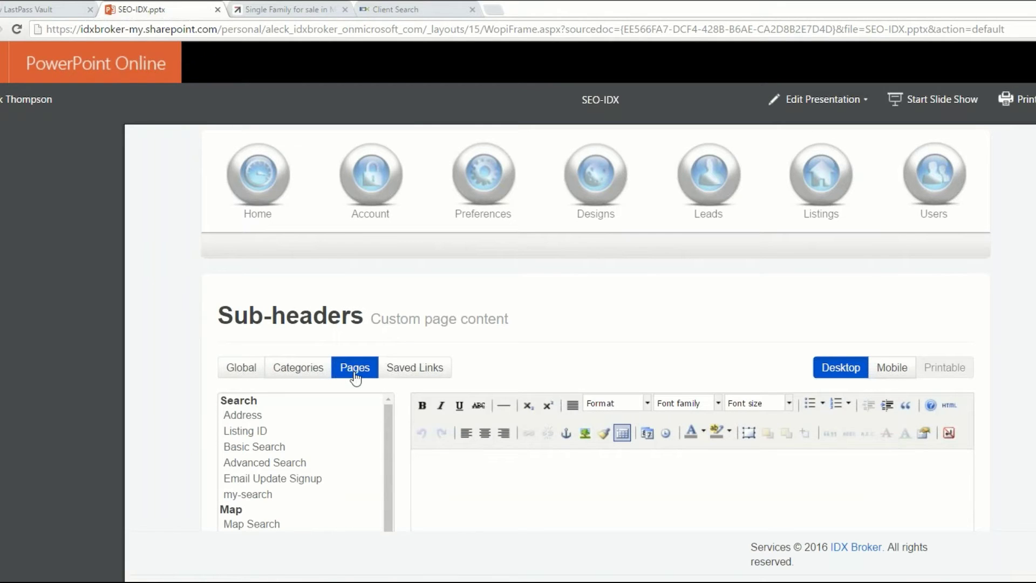
scroll(354, 423, "down", 8)
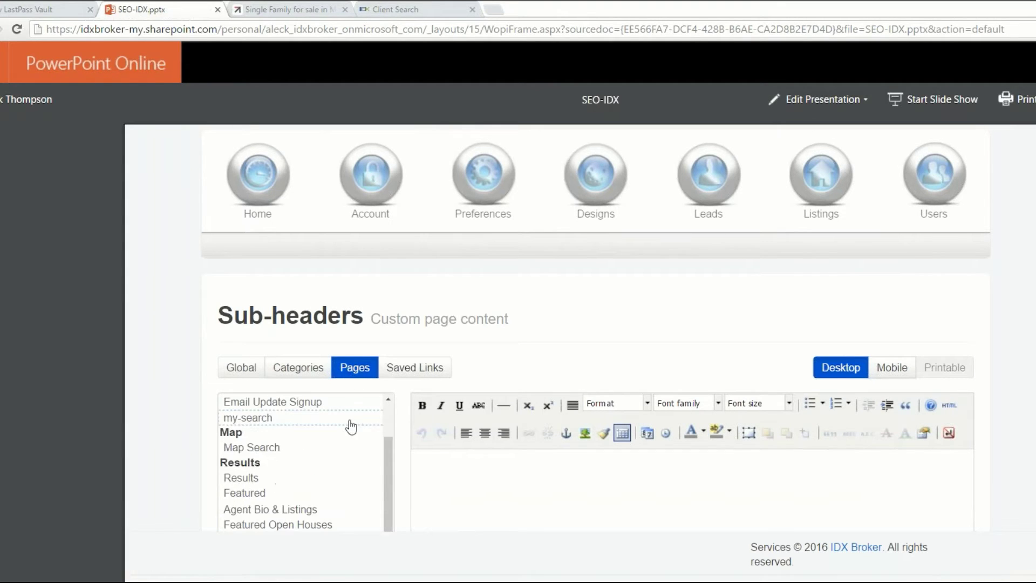
left_click(265, 444)
scroll(680, 374, "down", 4)
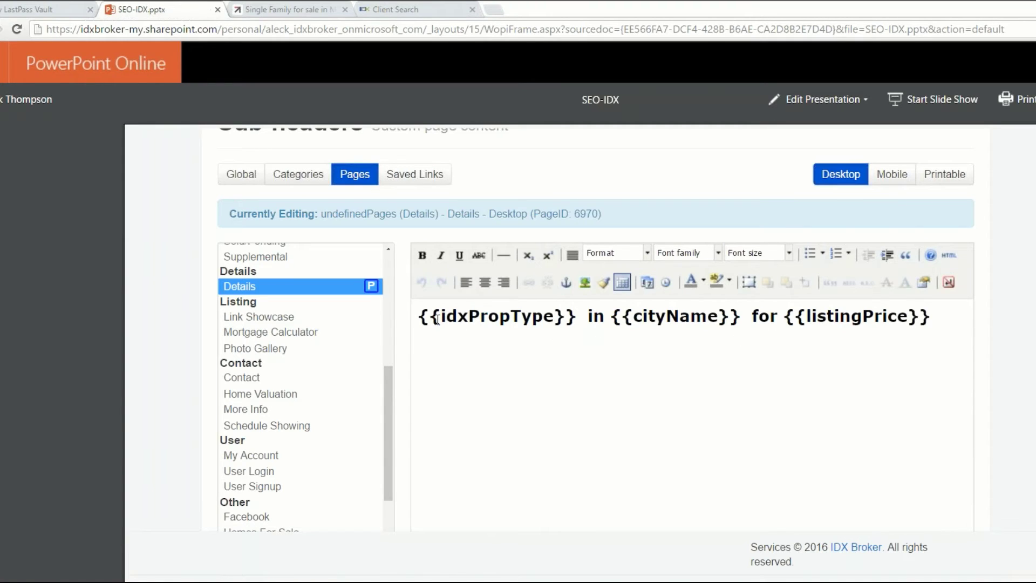
Replace the {{listingPrice}} tag at the end of the Details sub-header with the {{stateAbrv}} tag.
left_click_drag(441, 317, 418, 318)
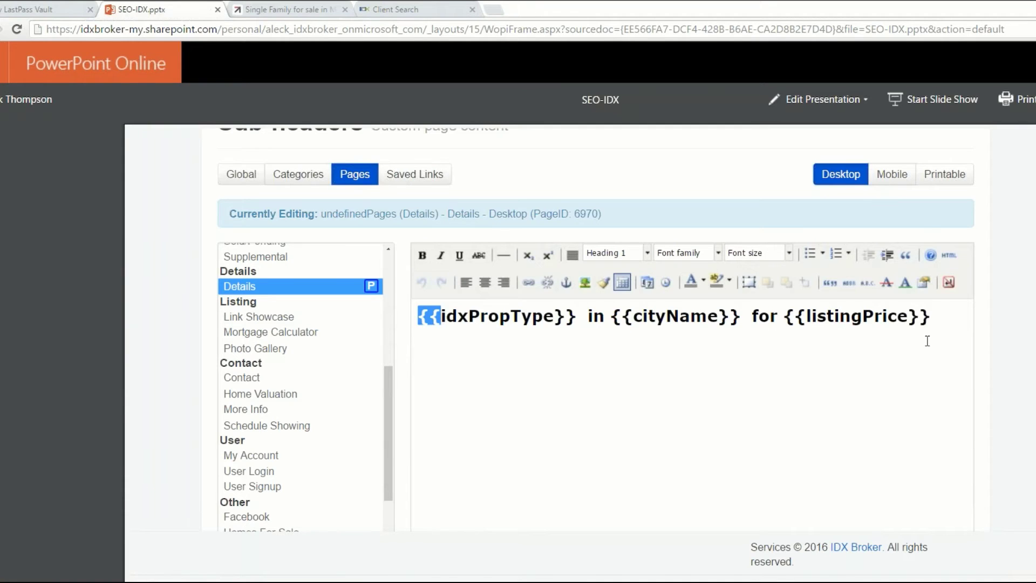
left_click(933, 322)
left_click_drag(936, 323, 783, 323)
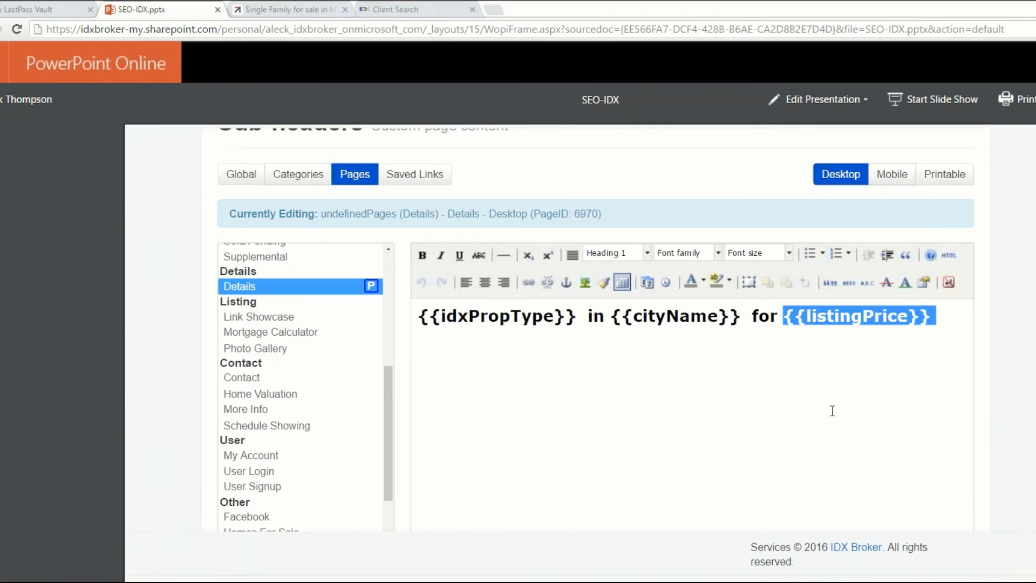
key("BackSpace")
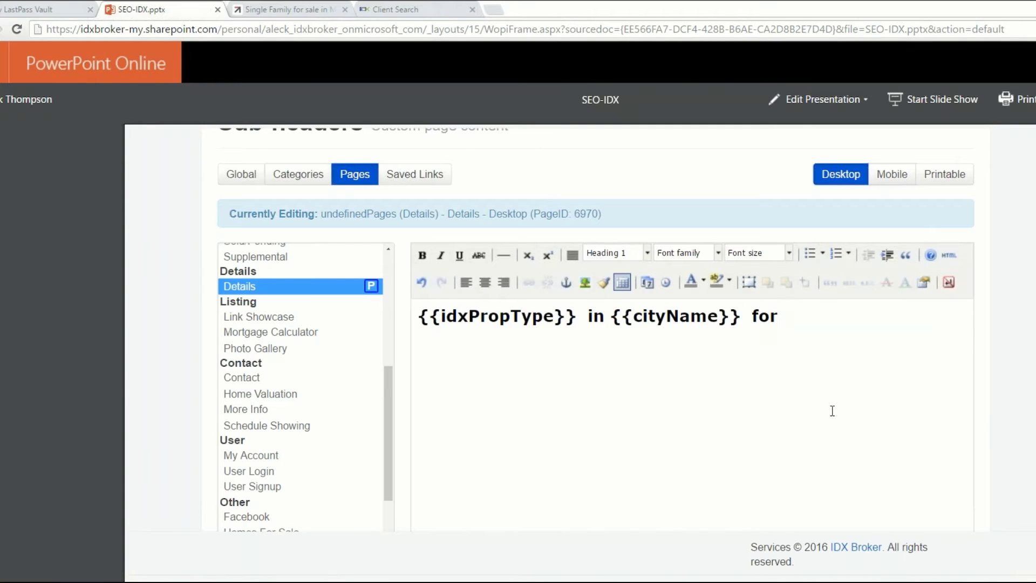
type("{{")
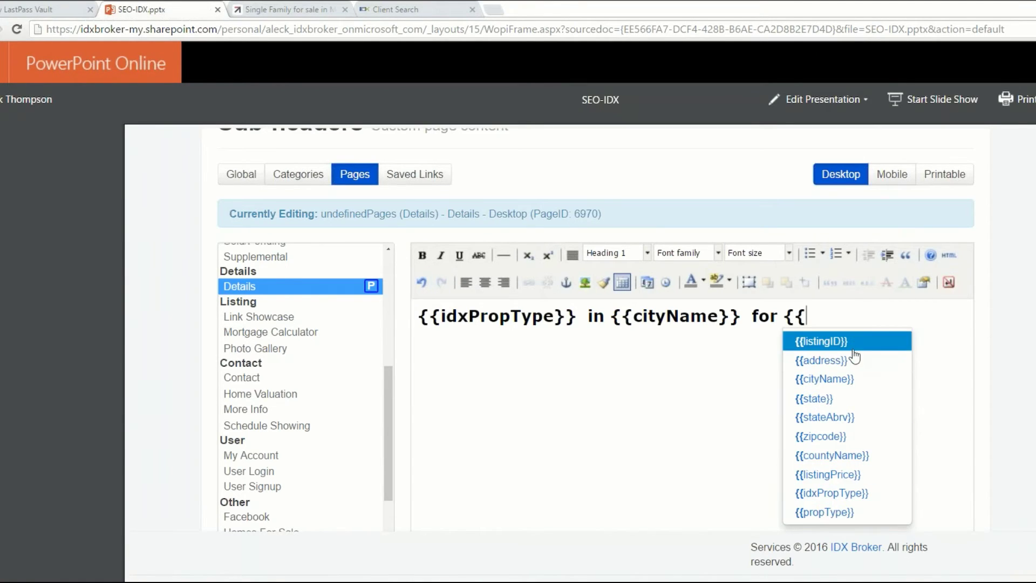
left_click(859, 420)
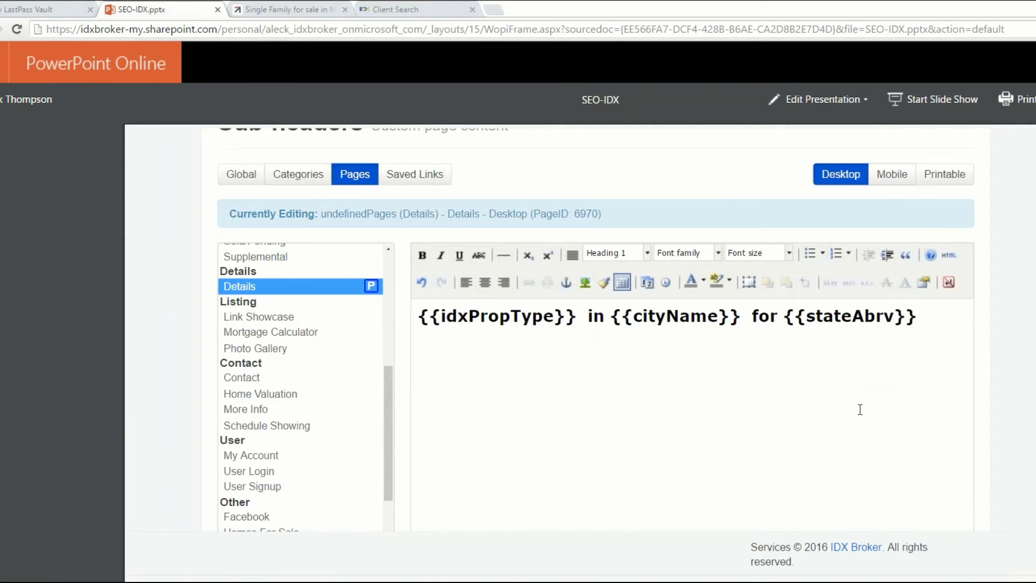
Replace the word "for" between the {{cityName}} and {{stateAbrv}} tags with a comma.
key("ctrl+Left")
key("BackSpace")
key("BackSpace")
key("BackSpace")
key("BackSpace")
key("BackSpace")
type(",")
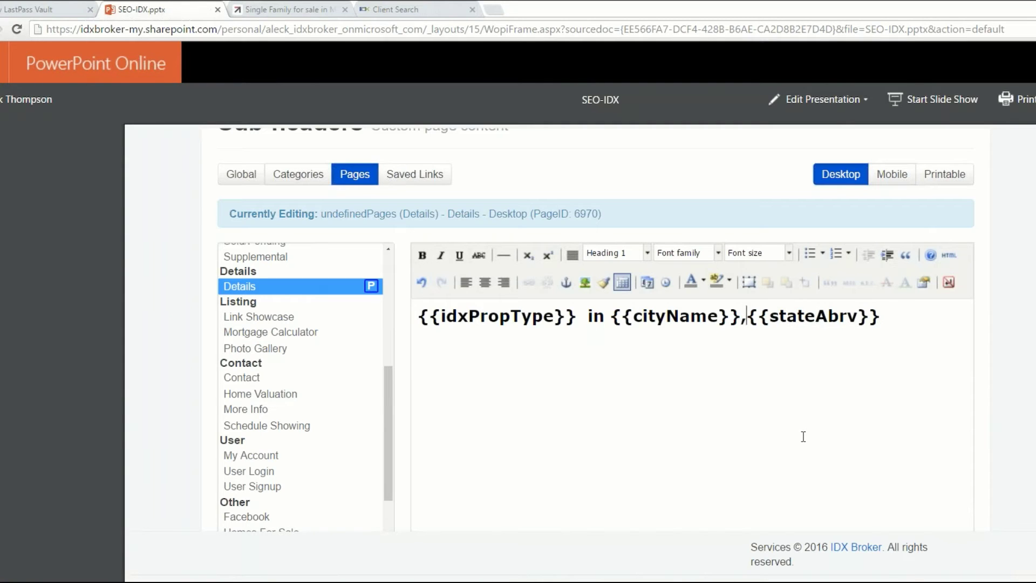
Add "for {{listingPrice}}" after the {{stateAbrv}} tag at the end of the sub-header.
left_click(890, 326)
type("for {{")
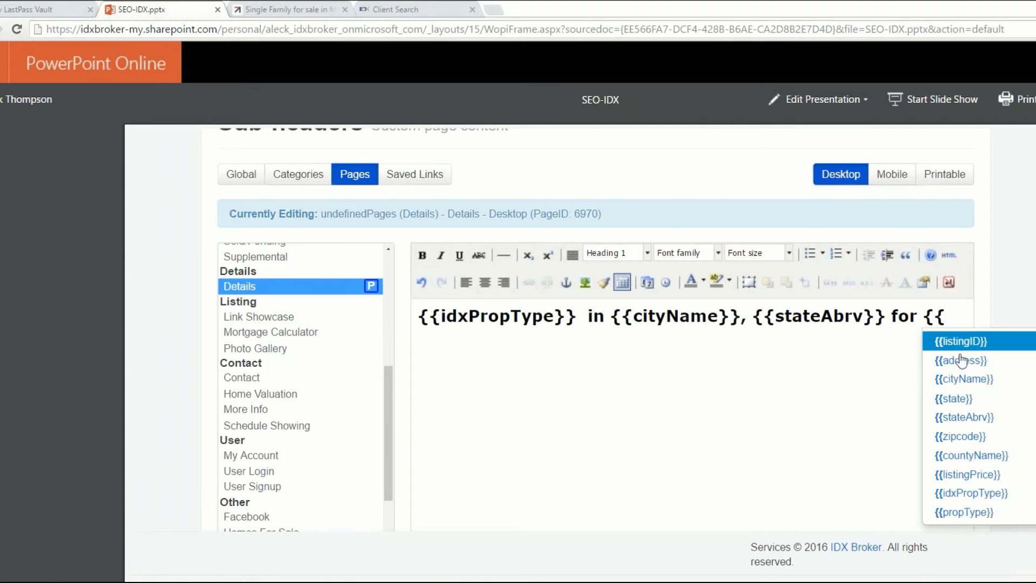
left_click(967, 474)
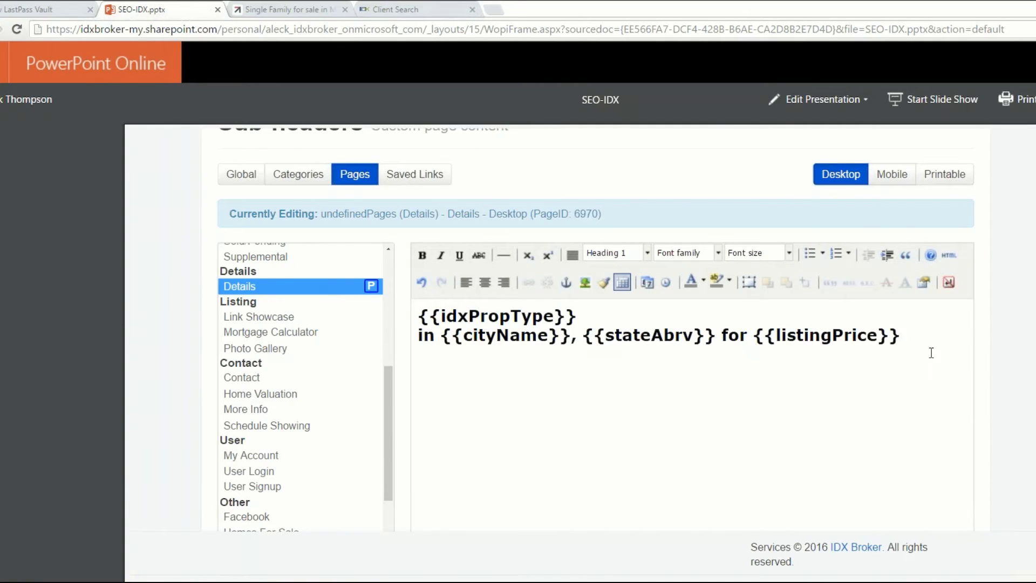
Format the whole sub-header text as Heading 1.
left_click_drag(916, 339, 407, 314)
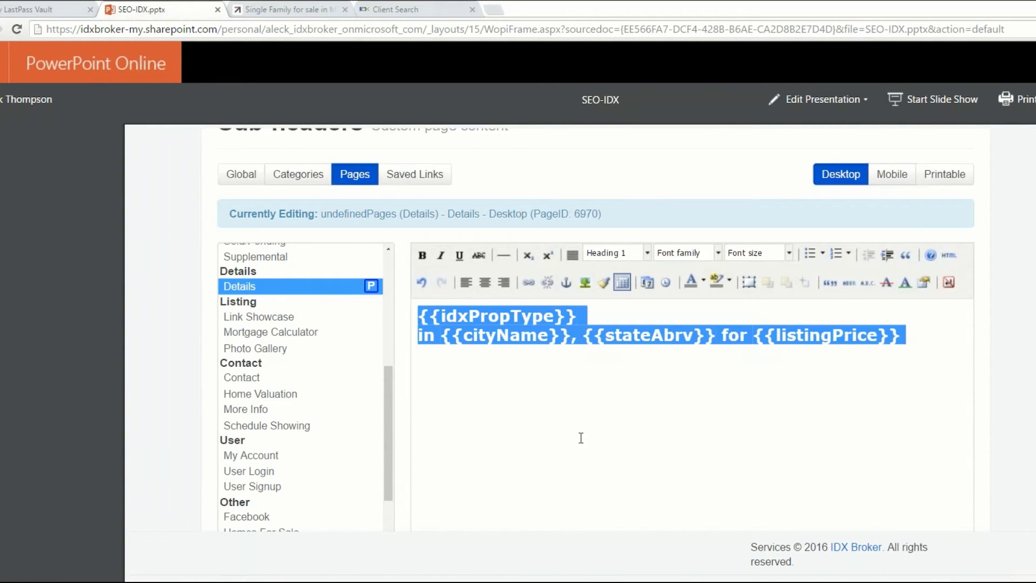
left_click(648, 253)
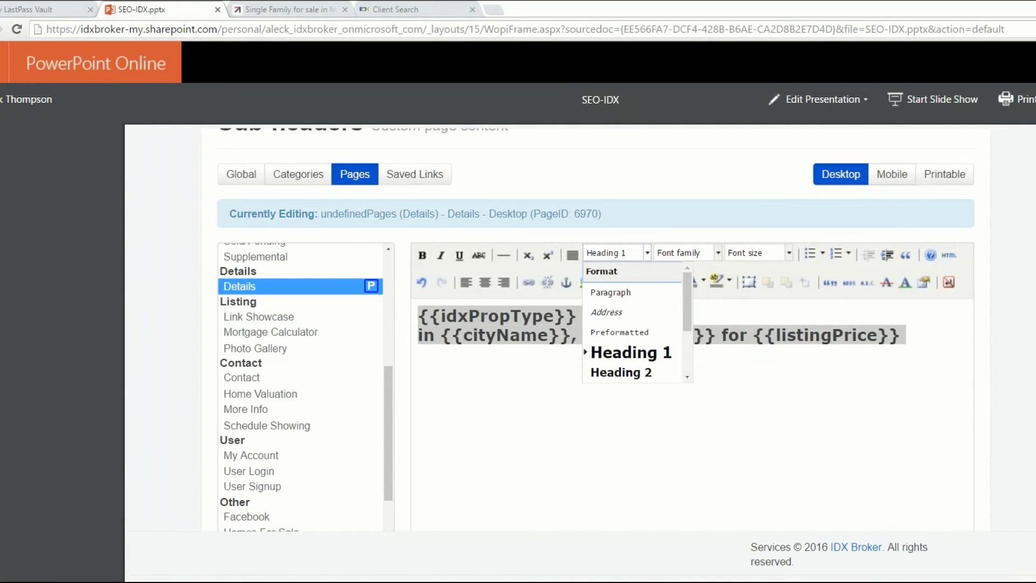
scroll(641, 356, "down", 2)
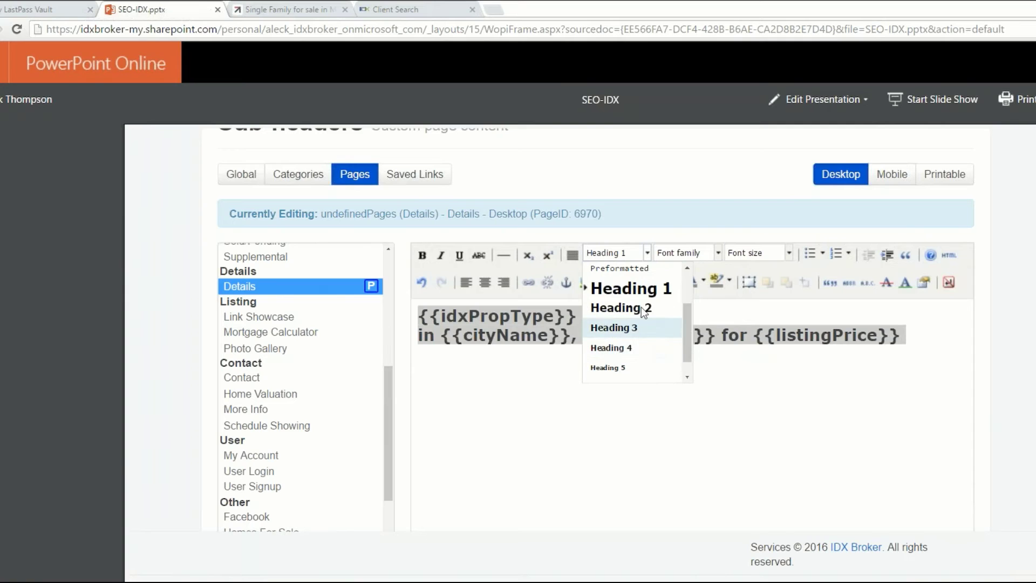
left_click(617, 290)
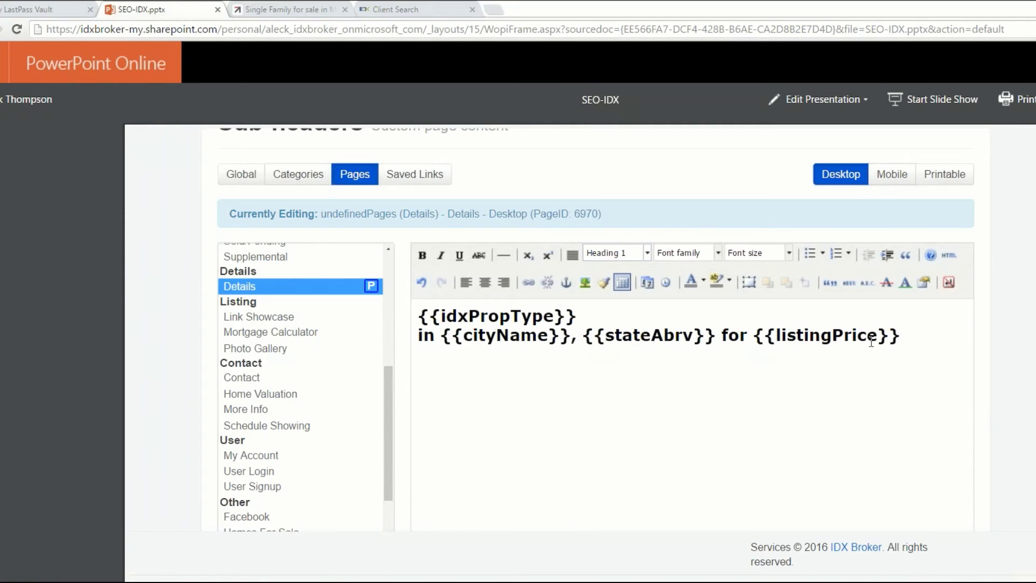
Save the Details sub-header changes and reload the live Single Family listing page to check its heading.
scroll(994, 284, "down", 3)
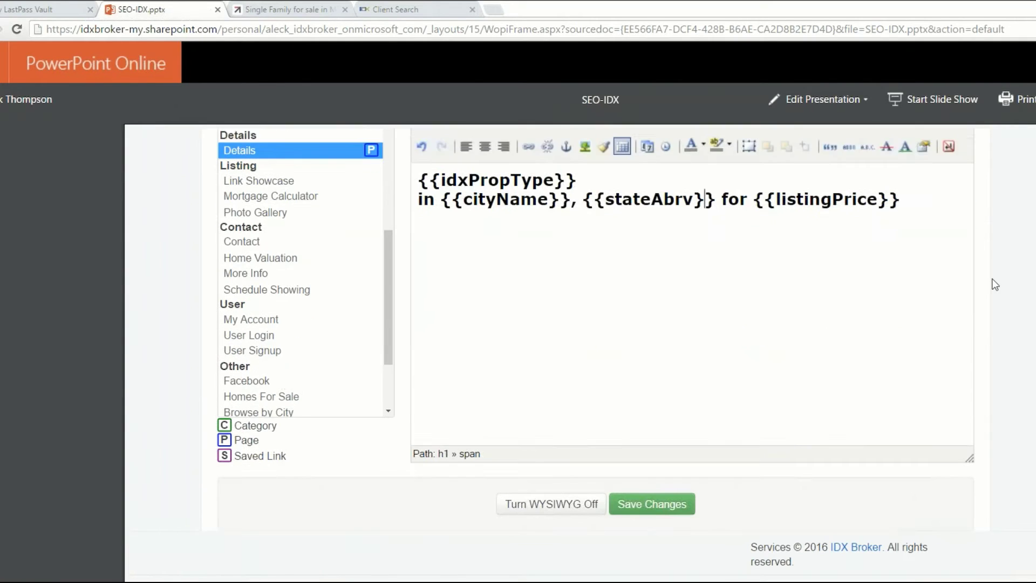
left_click(652, 476)
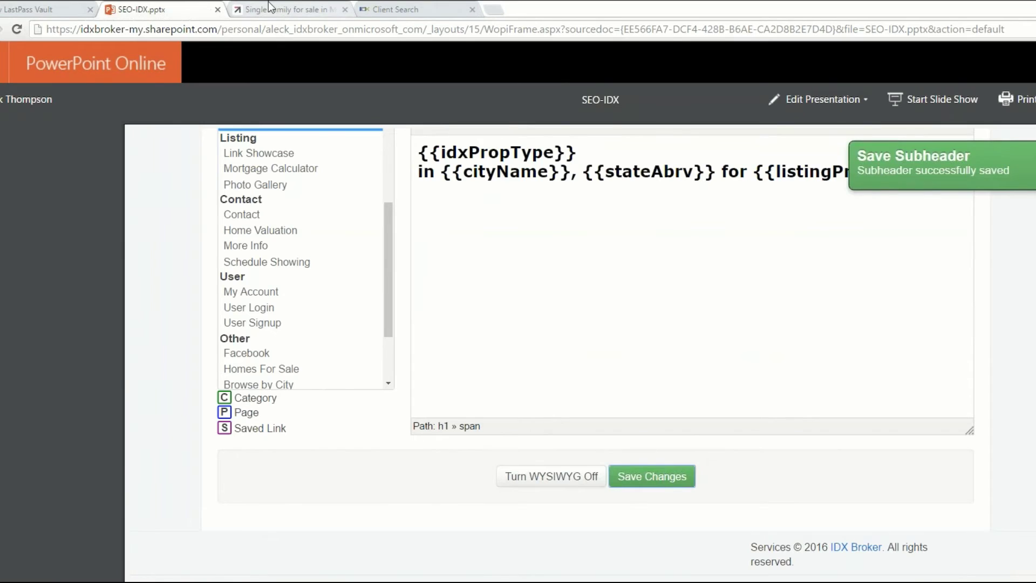
left_click(285, 9)
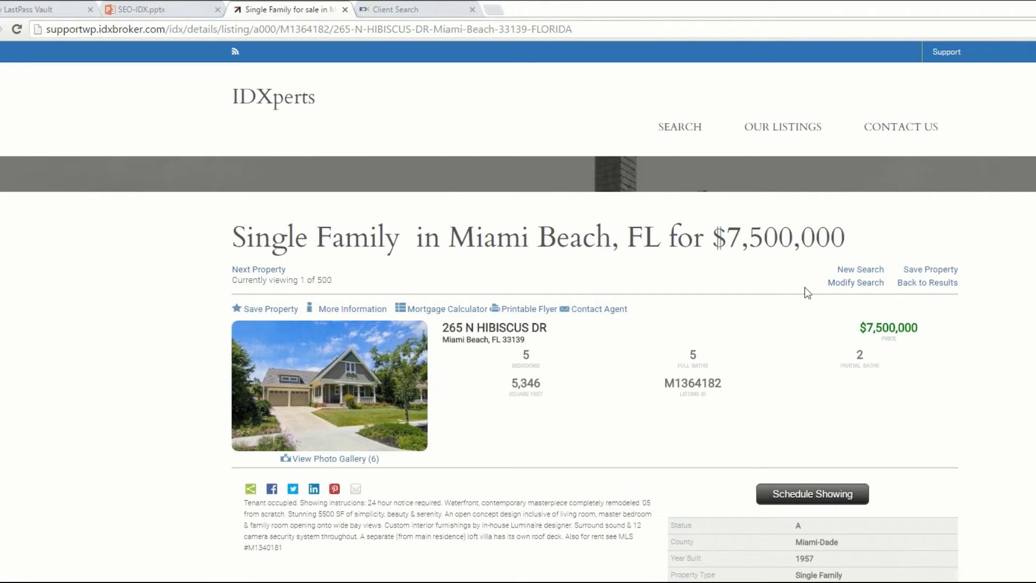
key("F5")
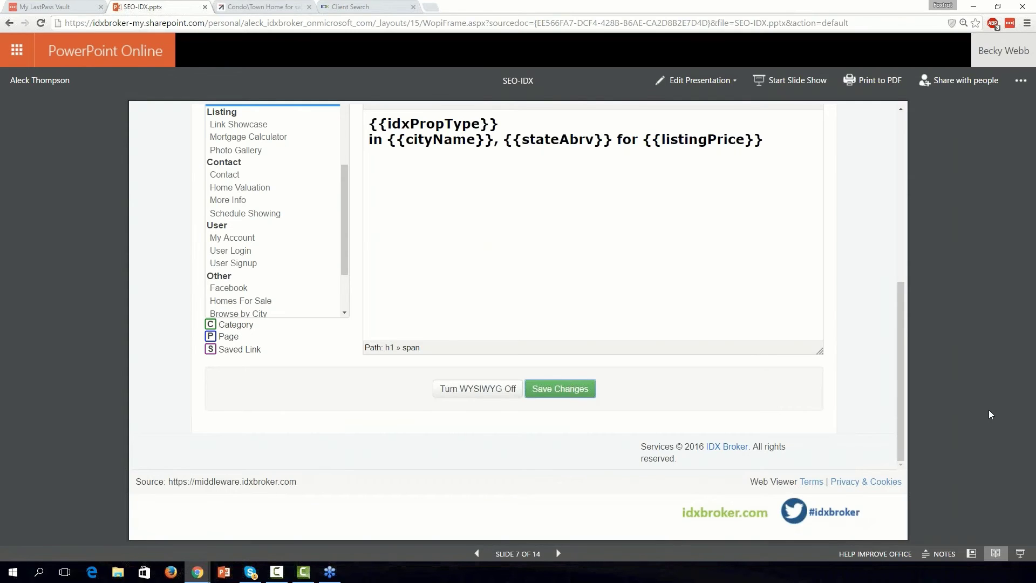
Advance the presentation to the embedded dashboard on slide 9 and look through the Designs page list down to the sitemap and roster pages.
key("Right")
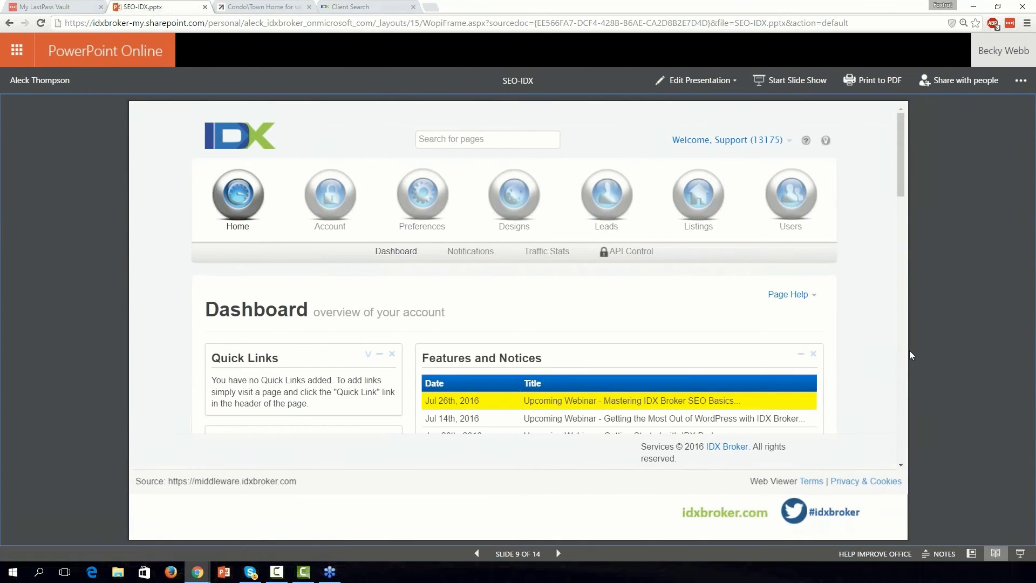
left_click(513, 216)
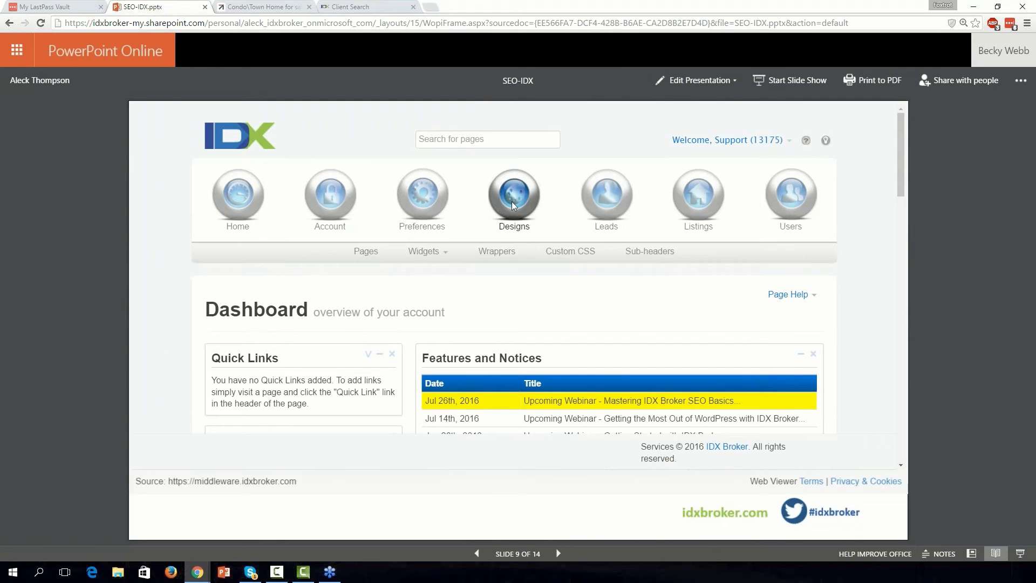
left_click(366, 250)
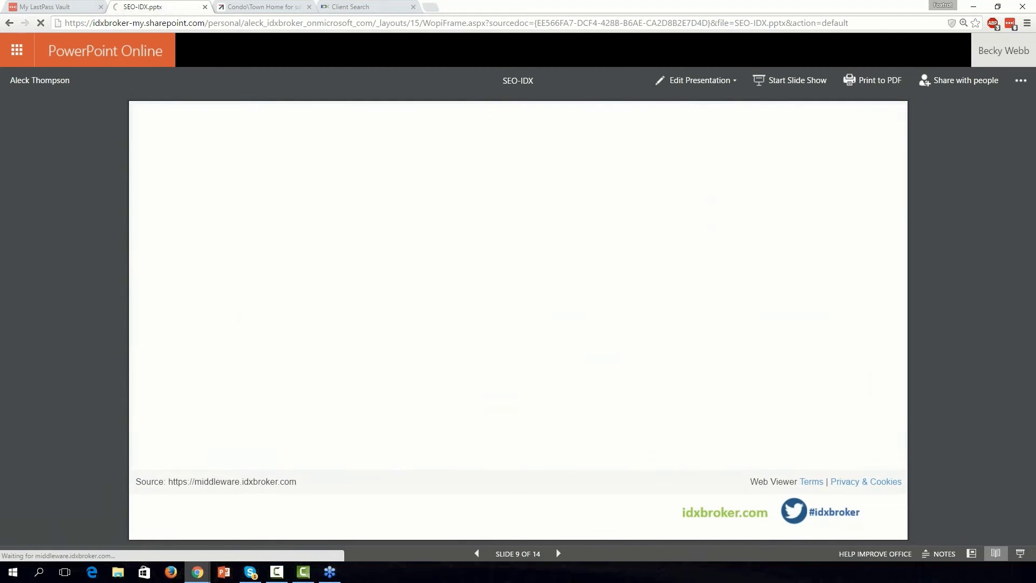
scroll(185, 298, "down", 3)
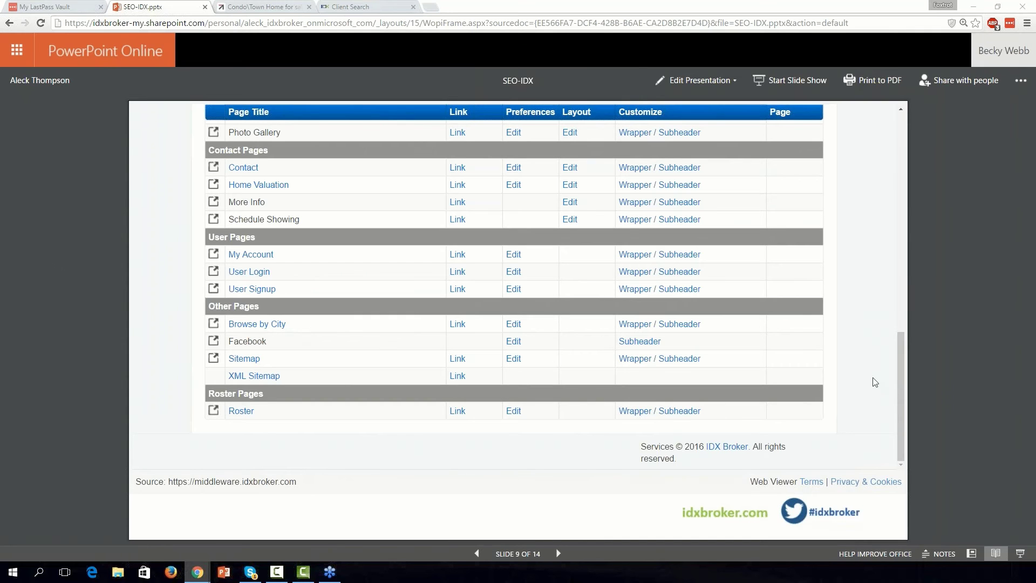
left_click_drag(901, 379, 915, 138)
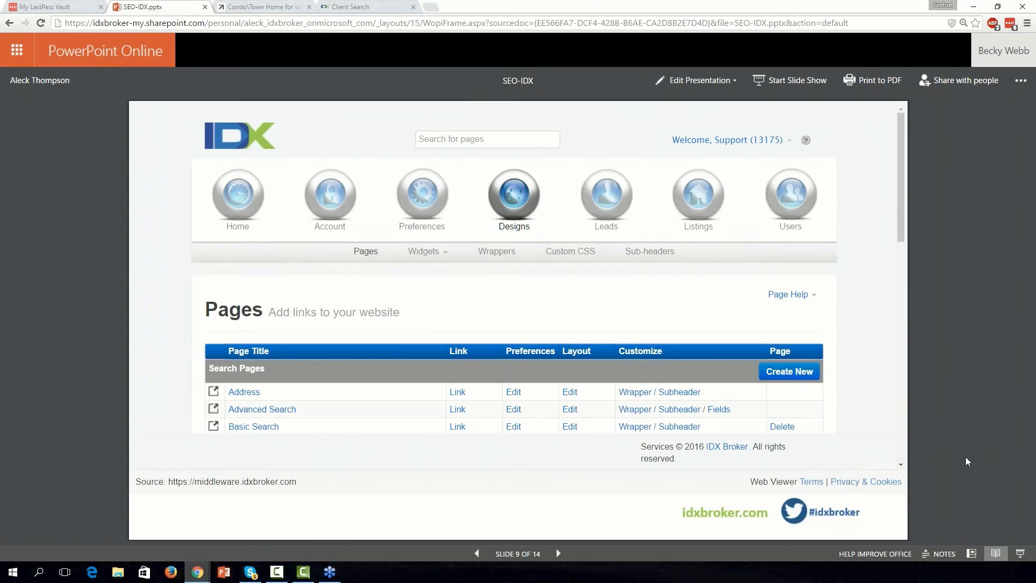
Move on to the community pages part of the presentation and start a new saved link based on the Advanced Search page.
key("Right")
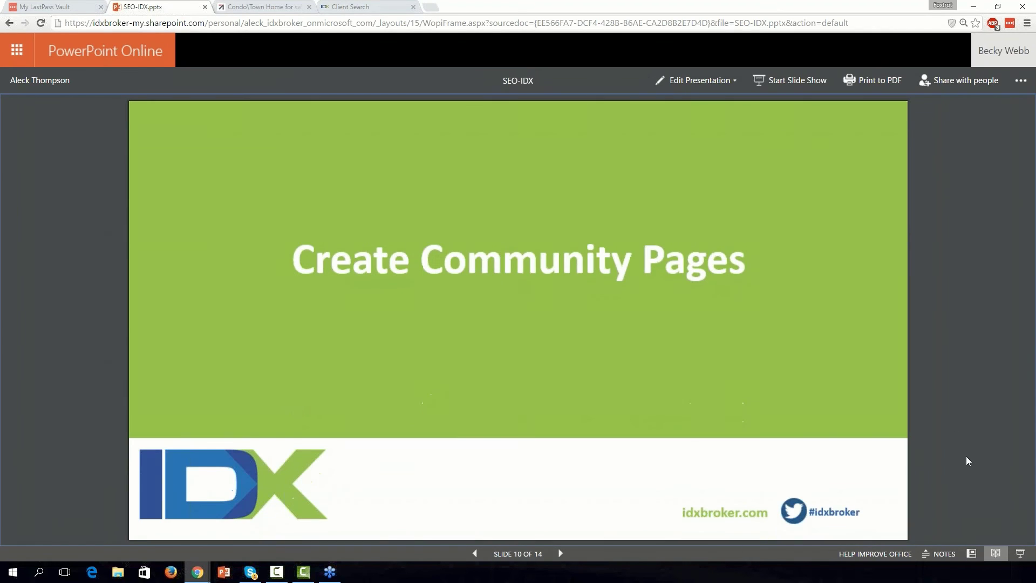
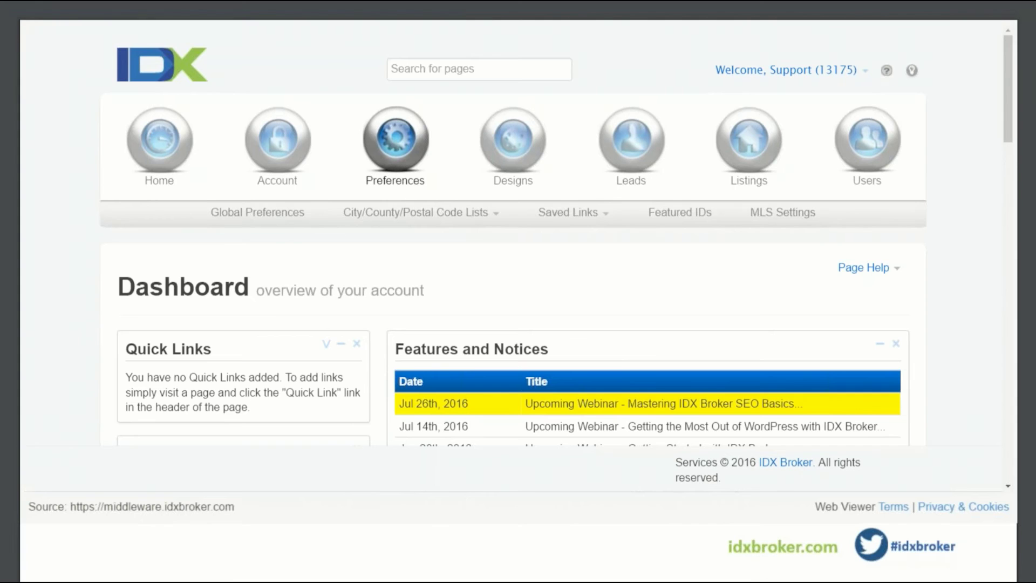
left_click(551, 220)
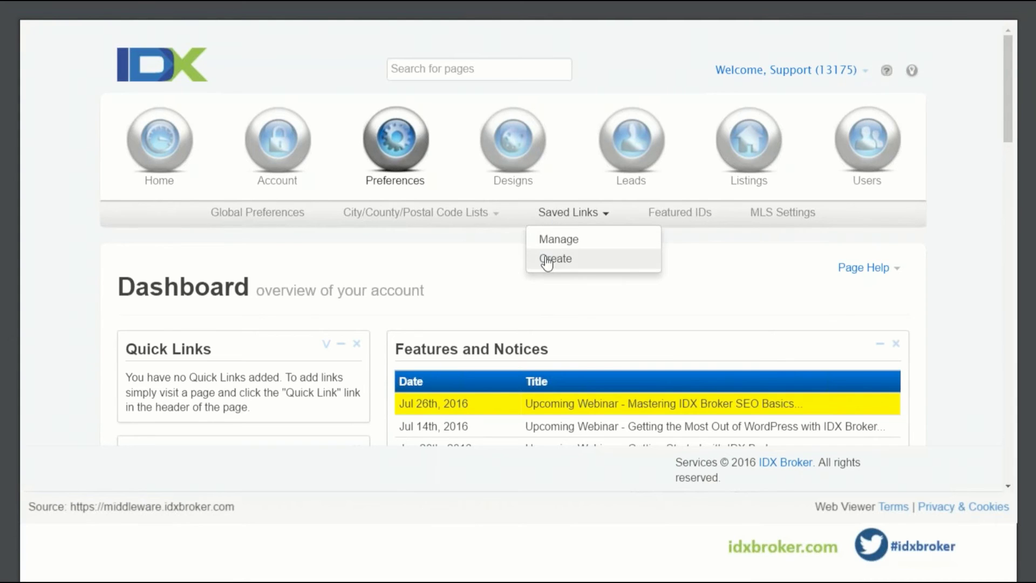
left_click(547, 260)
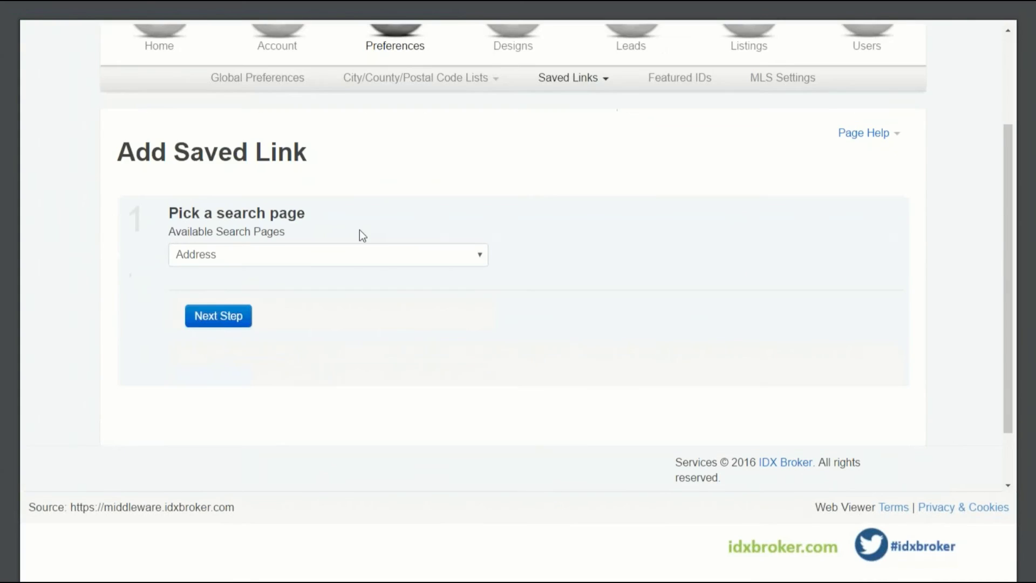
left_click(297, 257)
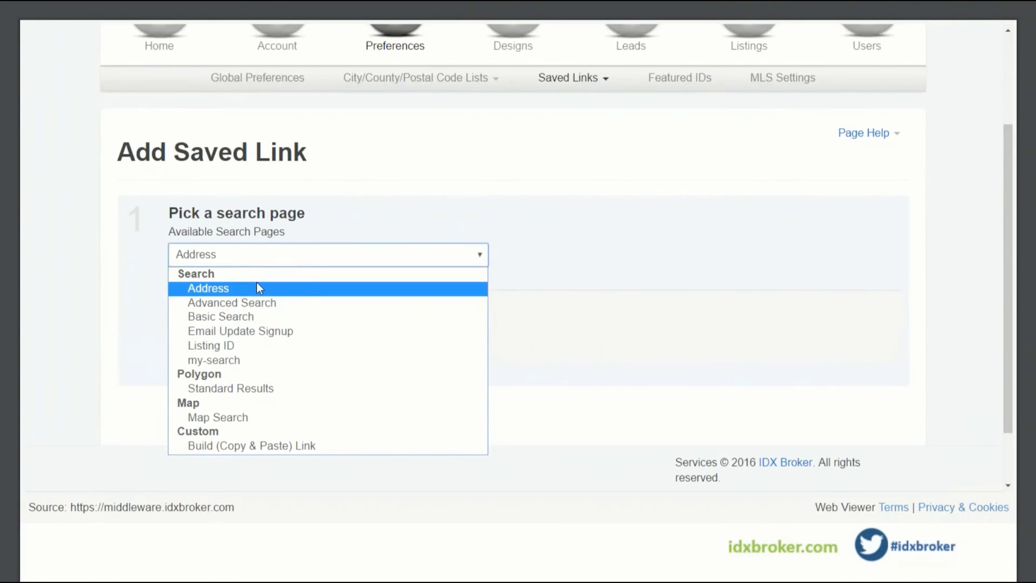
left_click(257, 302)
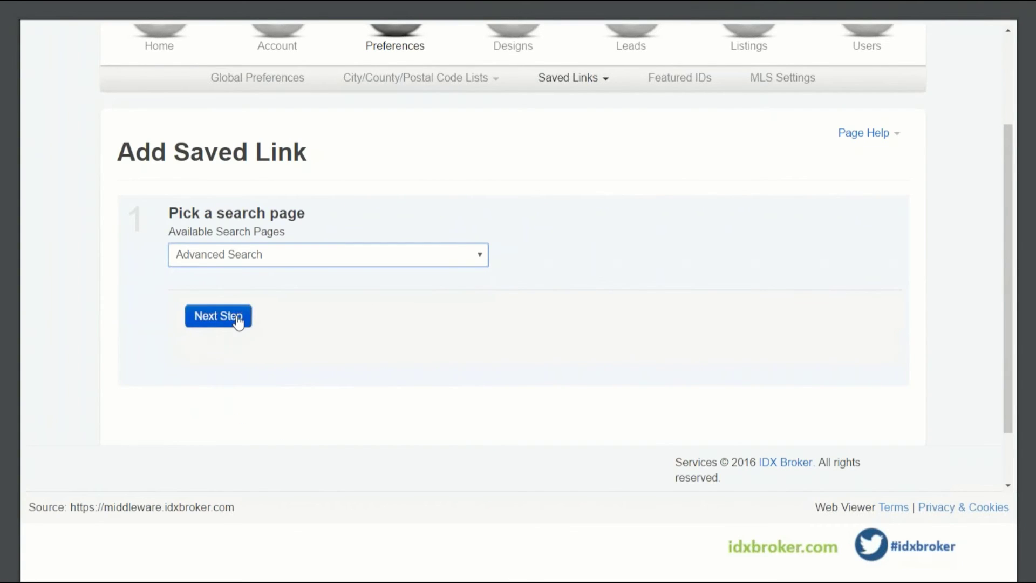
left_click(239, 319)
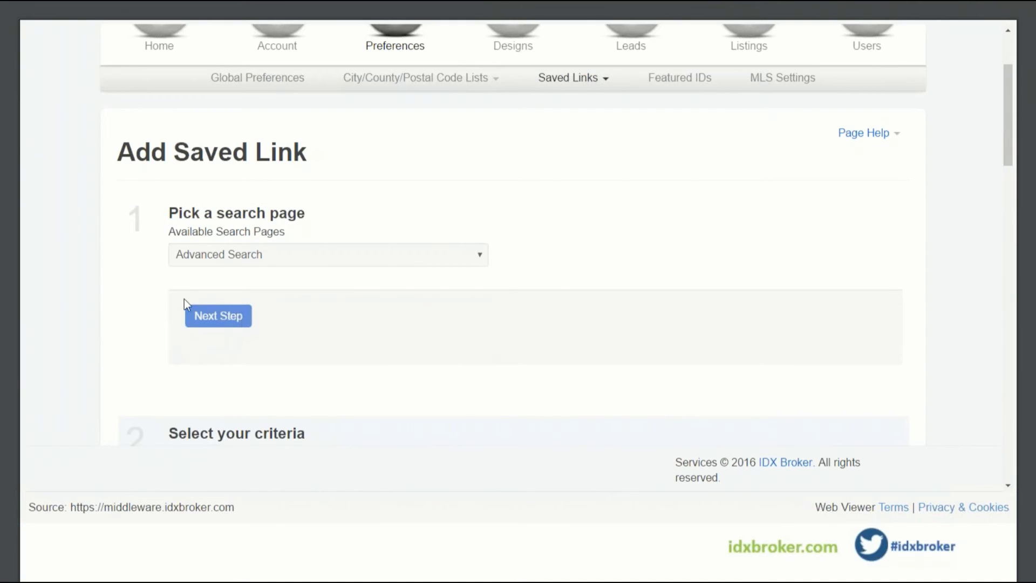
Set the saved link's location criterion to Miami-Dade county.
scroll(157, 297, "down", 1)
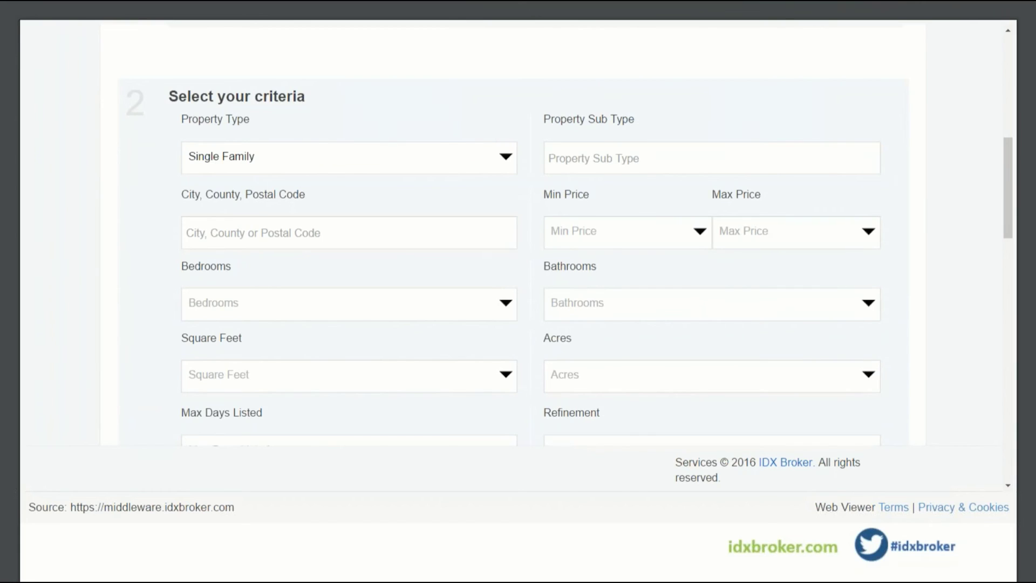
left_click(243, 236)
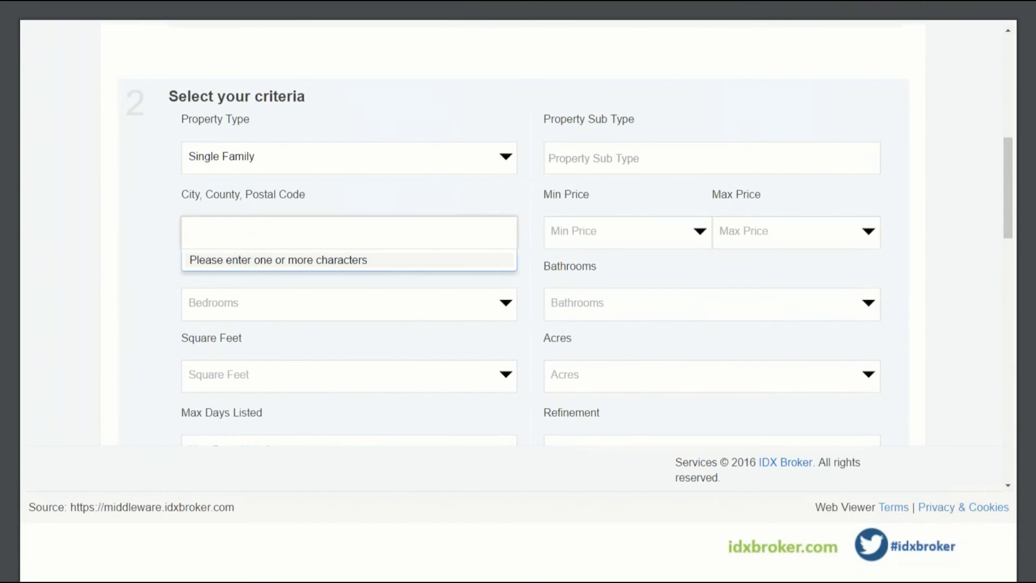
type("bo")
key("BackSpace")
key("BackSpace")
type("mi")
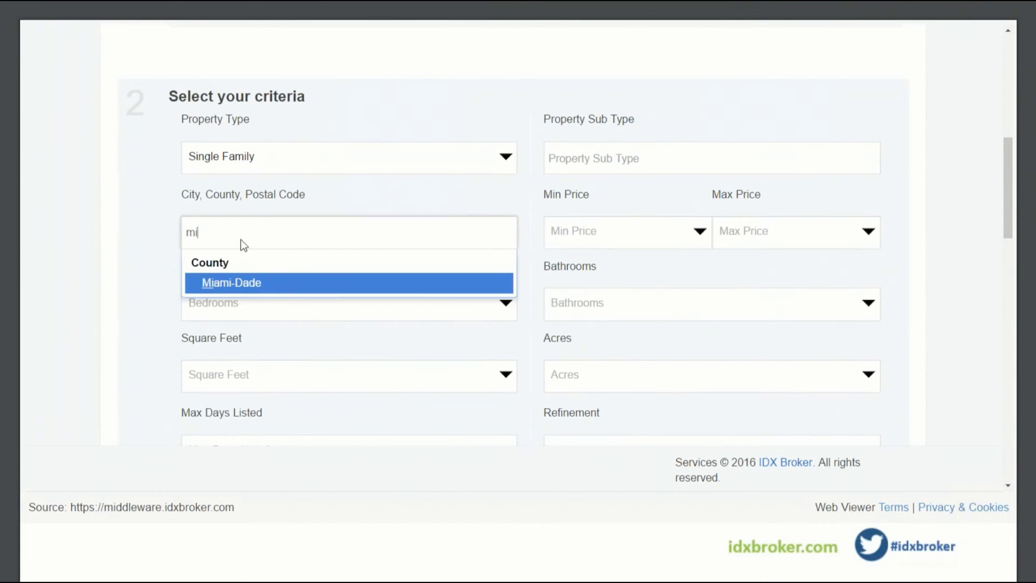
left_click(277, 284)
Set the saved link's price range to a minimum of $250,000 and a maximum of $800,000.
left_click(626, 232)
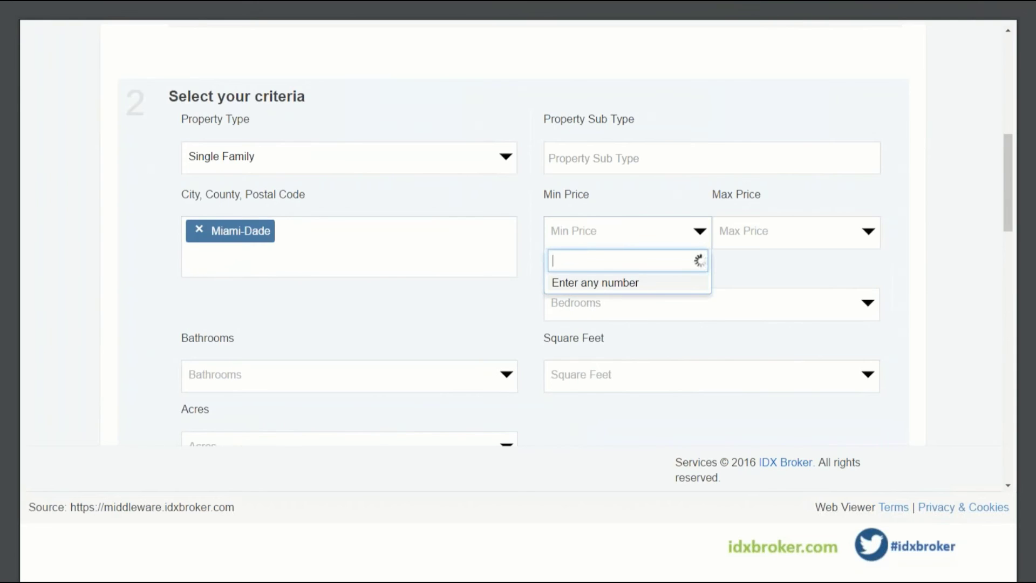
type("250,")
type("0000")
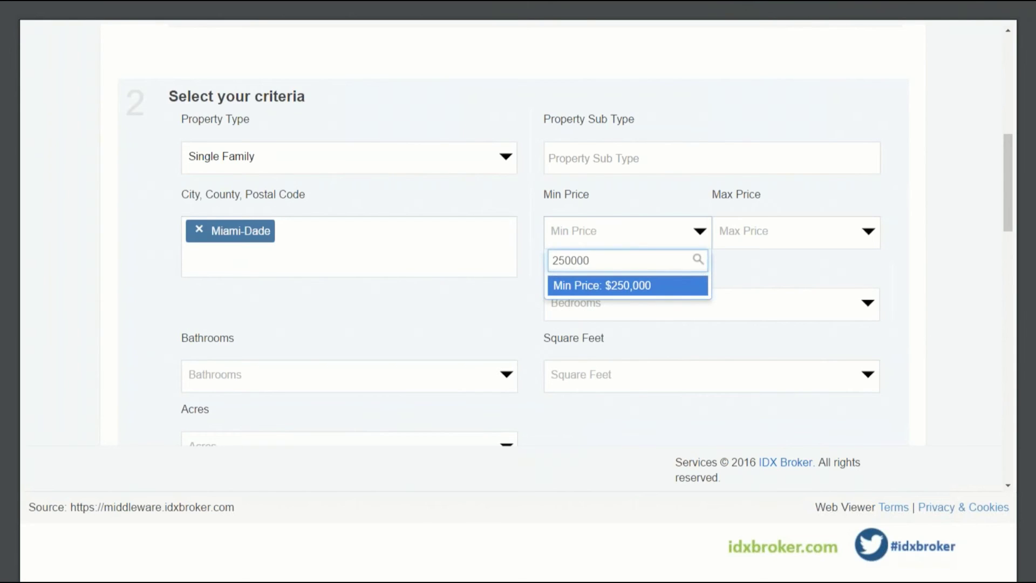
key("Return")
key("Tab")
type("8")
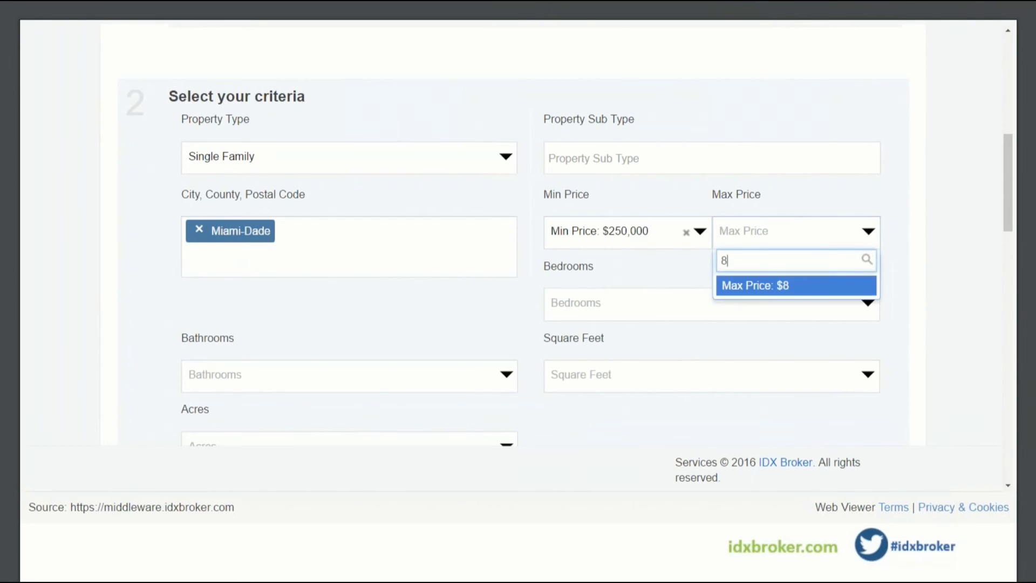
type("00000")
left_click(798, 284)
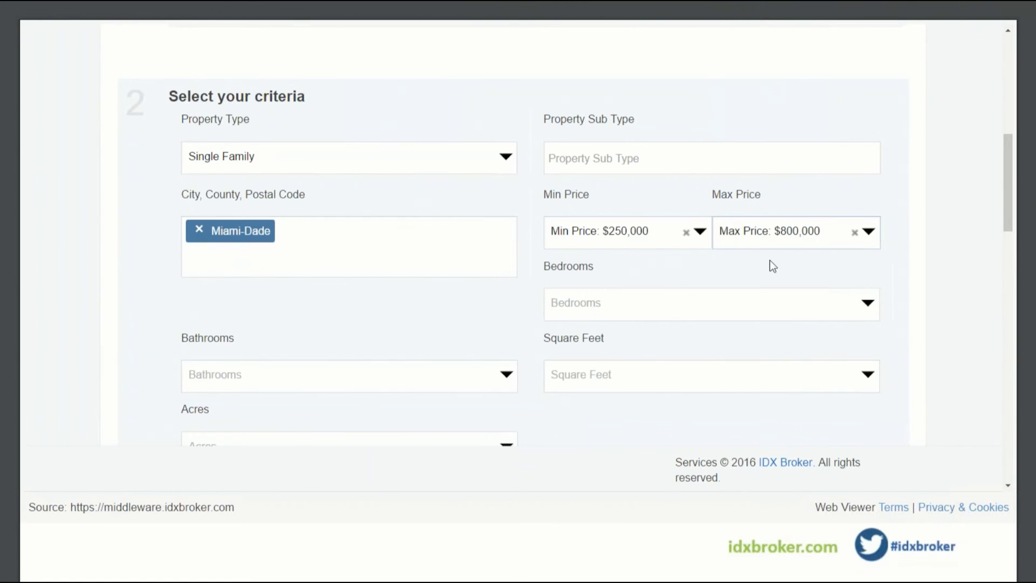
Limit the saved link's criteria to two-story homes and continue to the naming and preference settings.
scroll(227, 368, "down", 10)
left_click(230, 360)
scroll(125, 325, "up", 5)
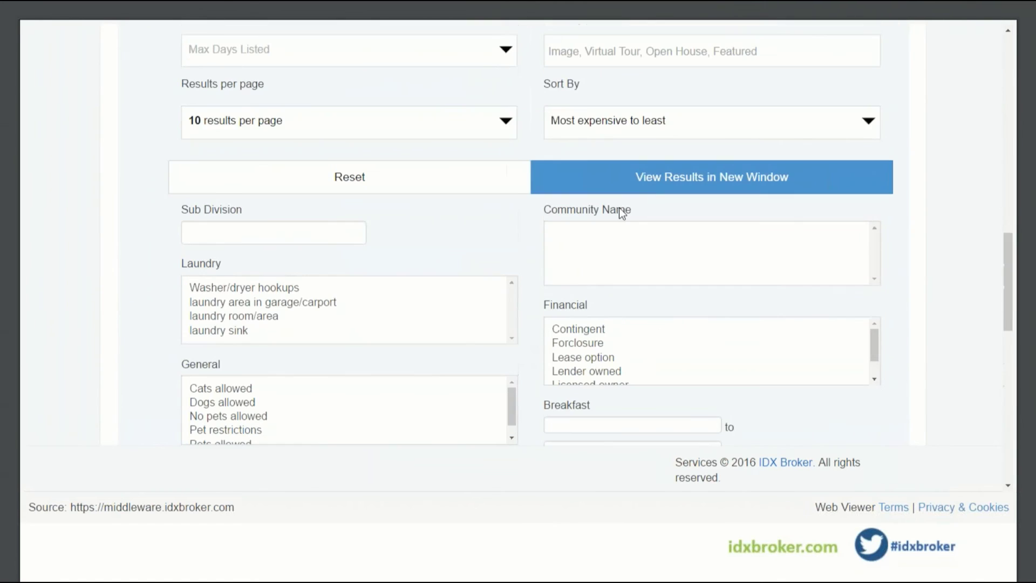
left_click(656, 185)
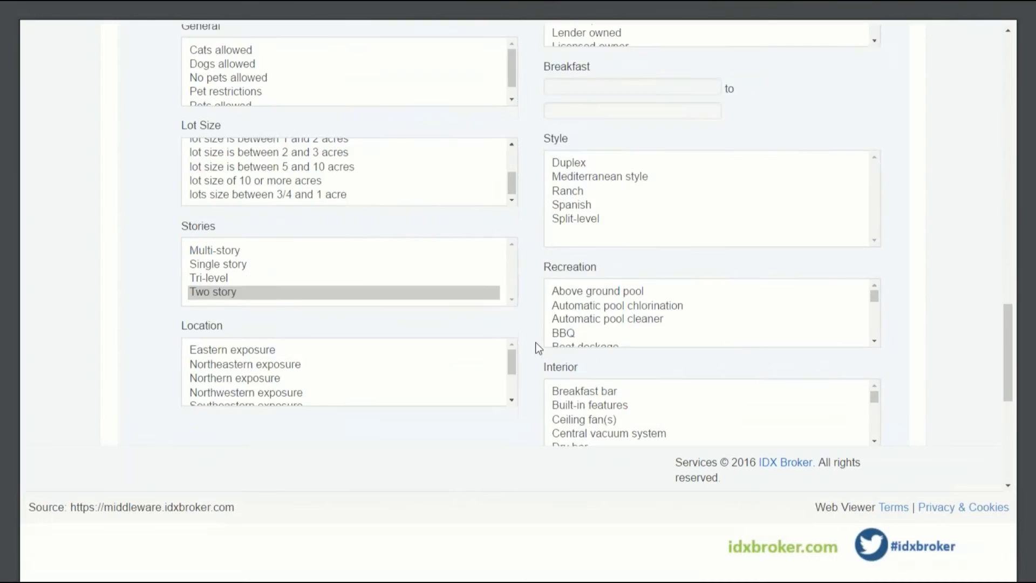
scroll(534, 346, "down", 10)
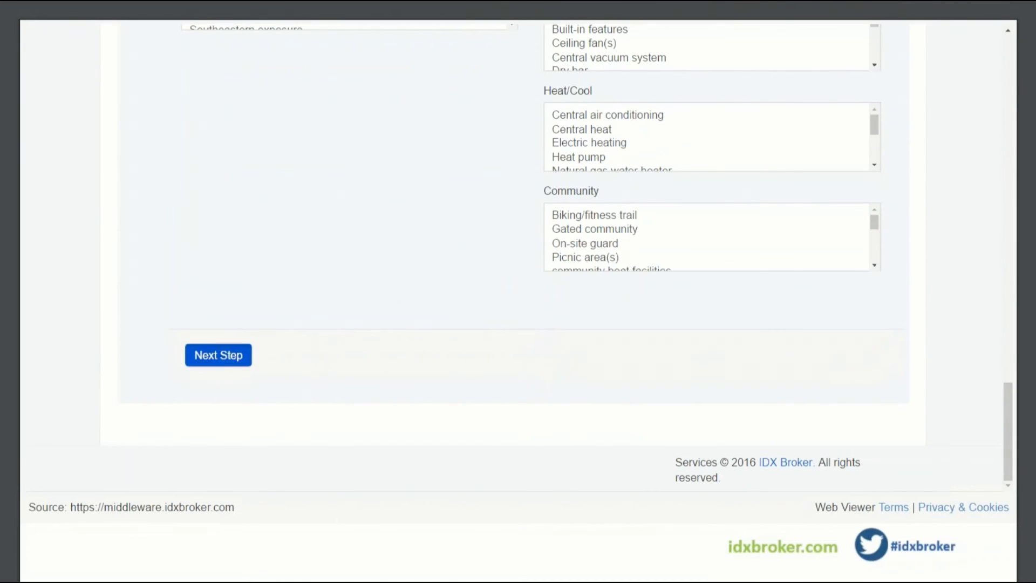
left_click(217, 354)
Set the saved link's page title to "Miami-Dade County Homes".
left_click(281, 143)
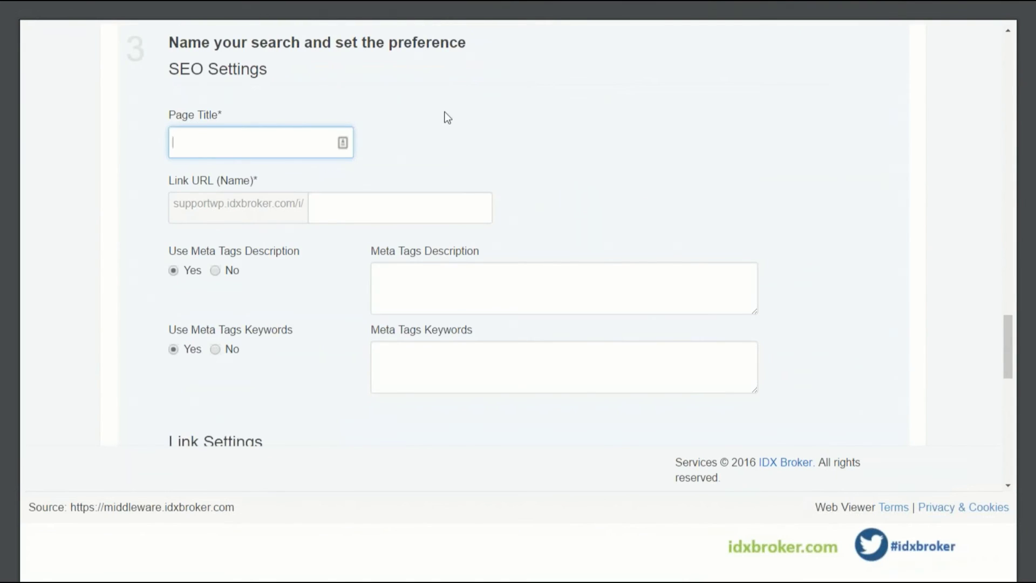
type("Miami-Dade Coun")
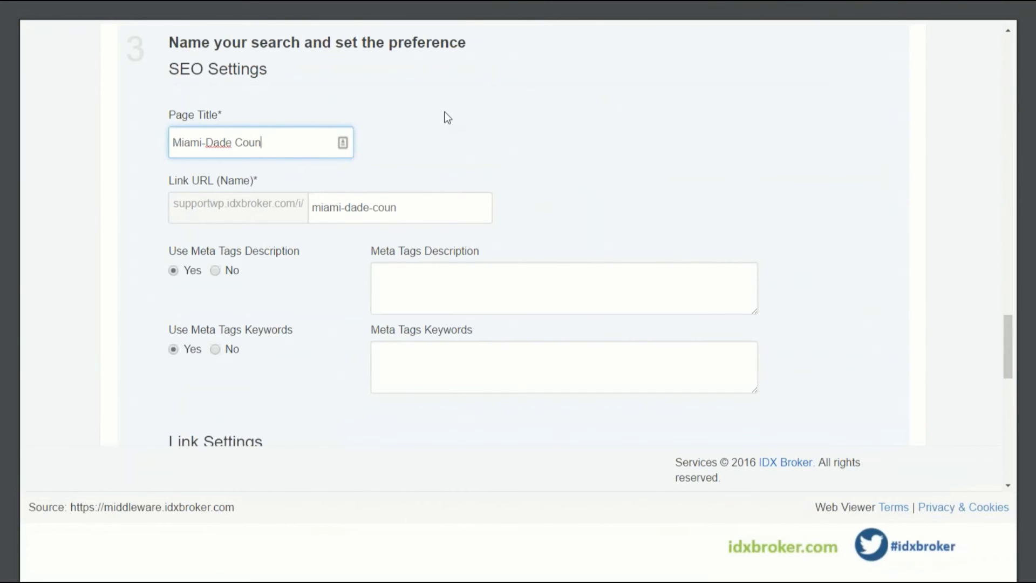
type("ty Homes")
scroll(486, 157, "down", 1)
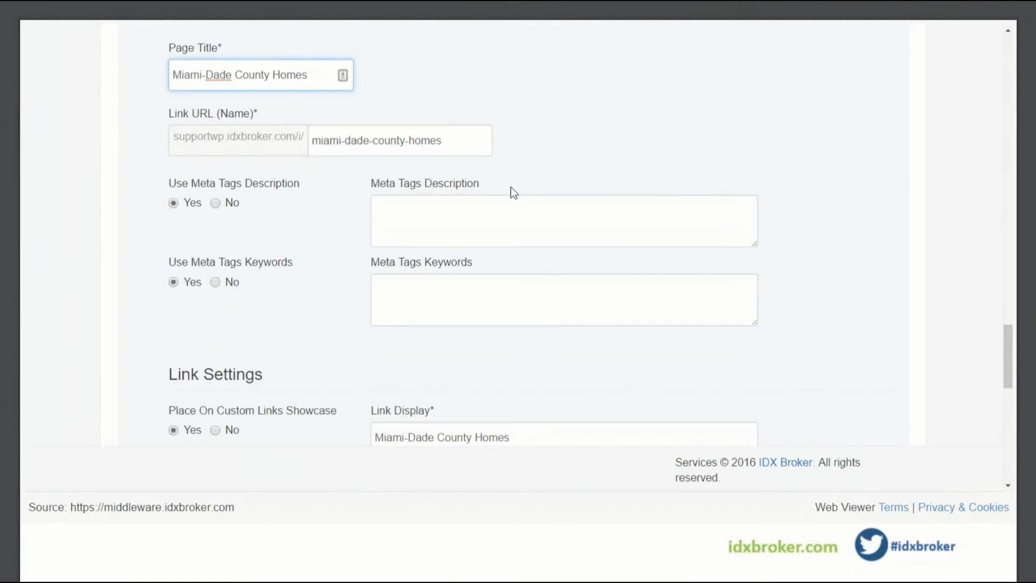
Enter the meta tags description "Miami-Dade County, Florida Homes for sale".
left_click(498, 217)
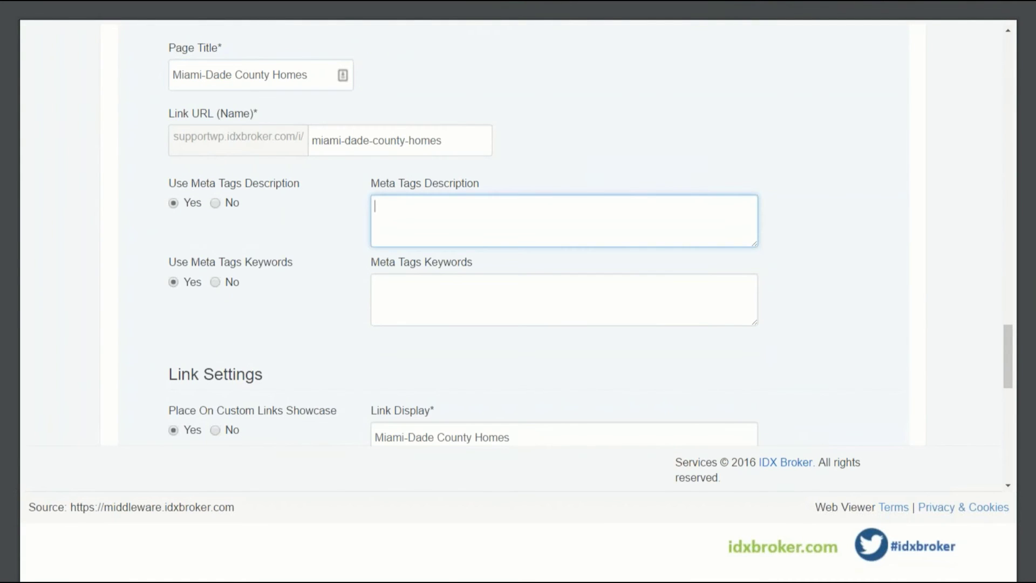
type("Miami-Dade County Homes for sale")
key("Left")
key("Left")
key("Left")
key("Left")
key("Left")
key("Left")
key("Left")
key("Left")
key("Left")
key("Left")
key("Left")
key("Left")
key("Left")
key("Left")
key("Left")
type(", Florida")
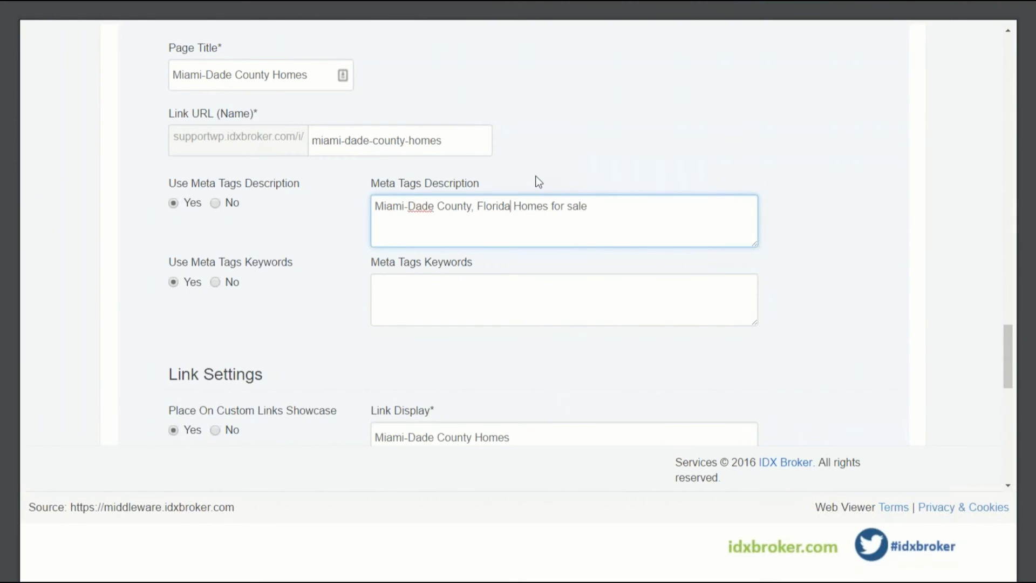
Enter the meta tags keywords "Miami-Dade County, Florida, Homes, Sale, Two-Story, Multi-Level, Family, Single-Family, Residential".
key("Tab")
type("Mia")
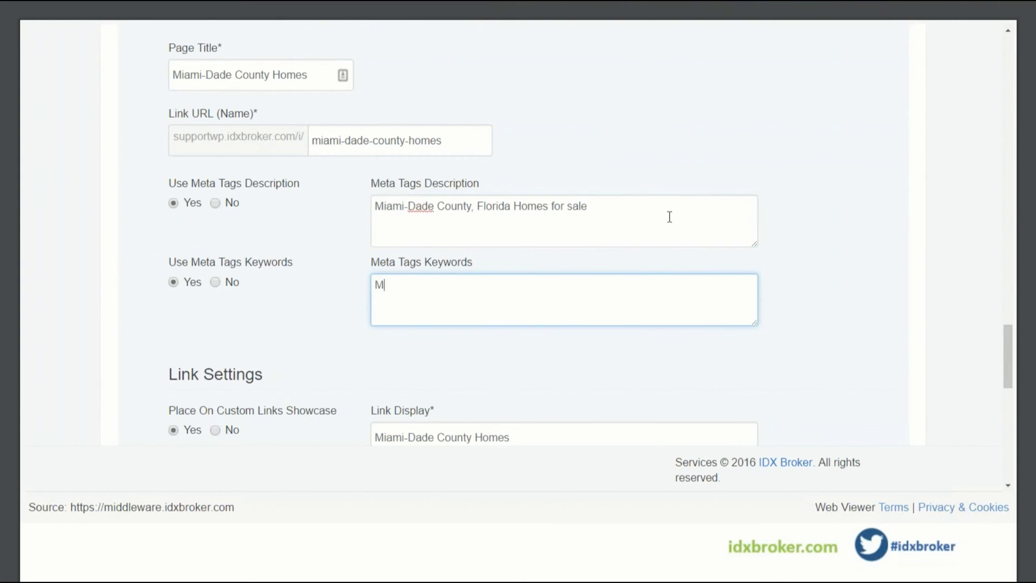
type("mi-Dade County, Florida, Homes, Sale, Two-Story, Multi-Level, Family, Single-Family, Residential,")
key("BackSpace")
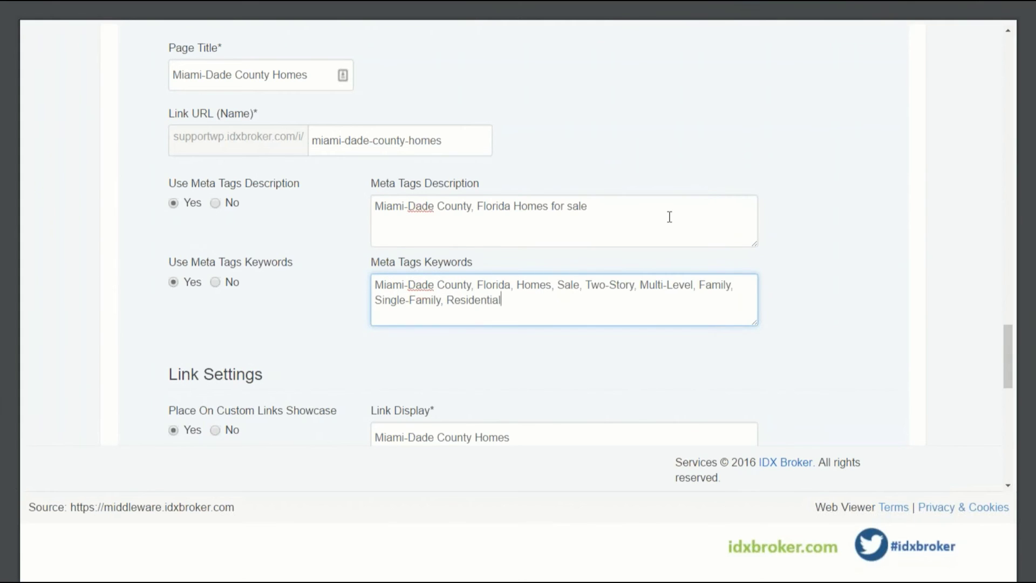
Copy the meta tags description text into the link description under Link Settings.
scroll(669, 216, "down", 1)
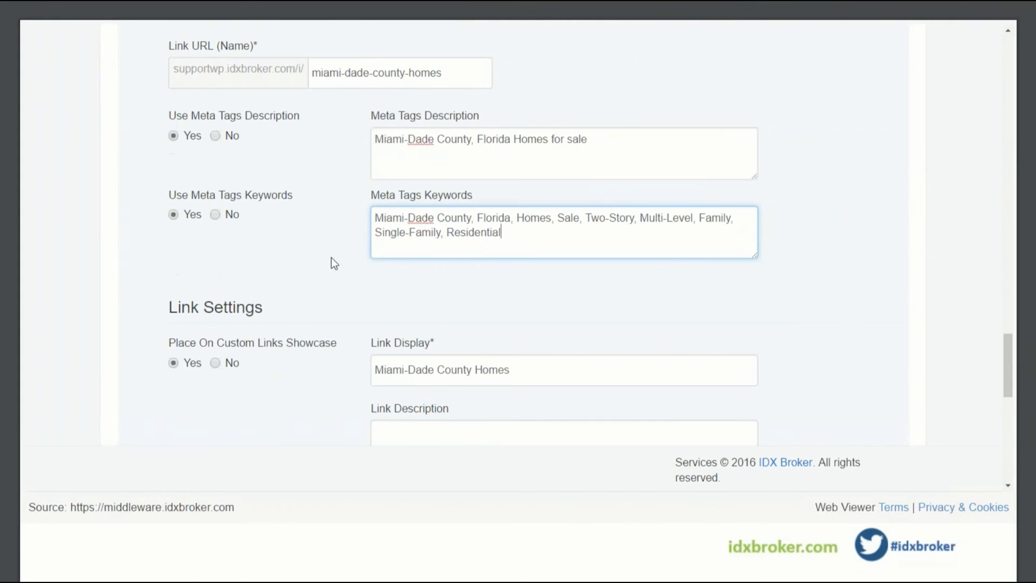
scroll(332, 258, "down", 2)
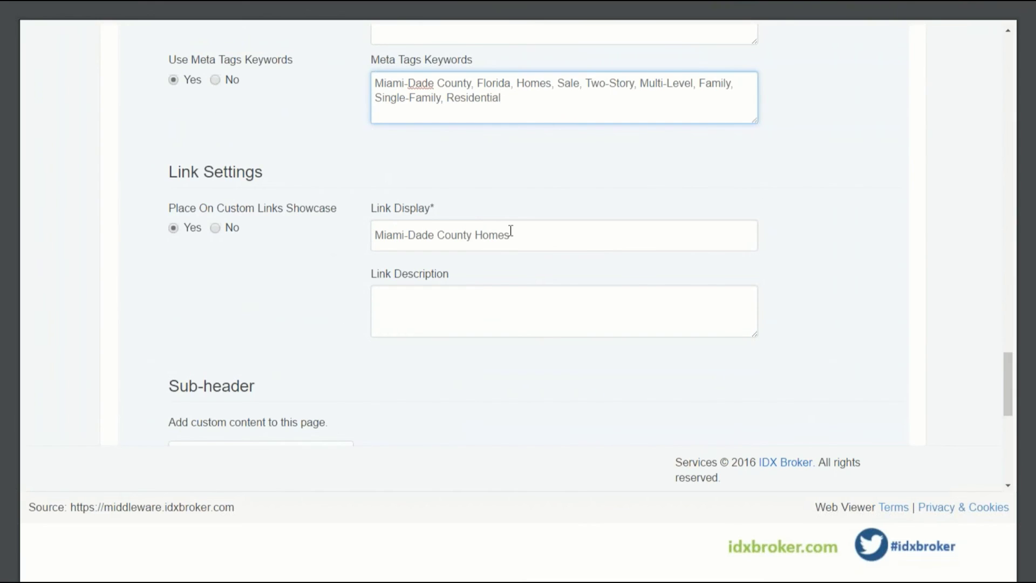
scroll(537, 230, "up", 2)
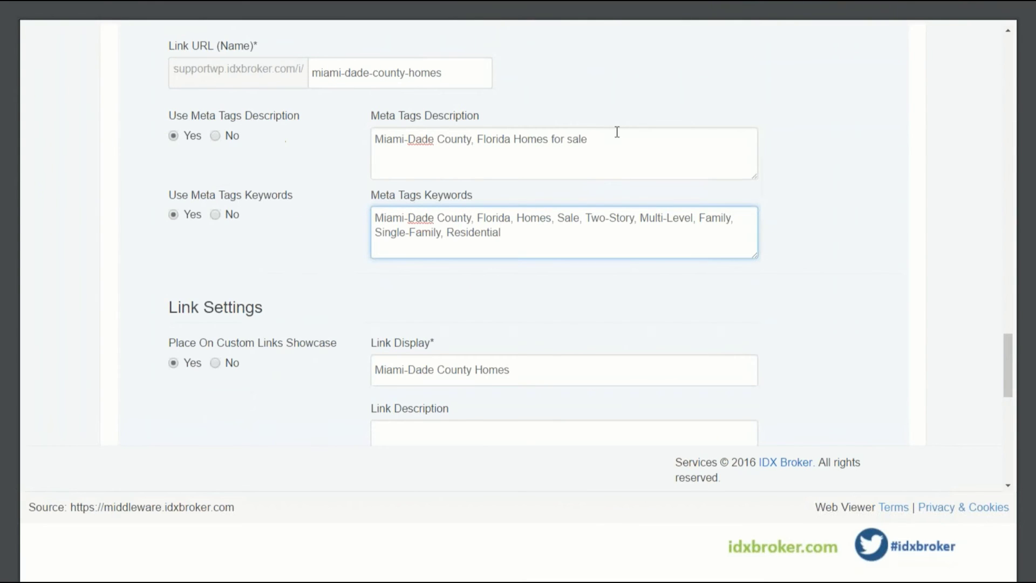
left_click_drag(601, 138, 363, 131)
key("ctrl+c")
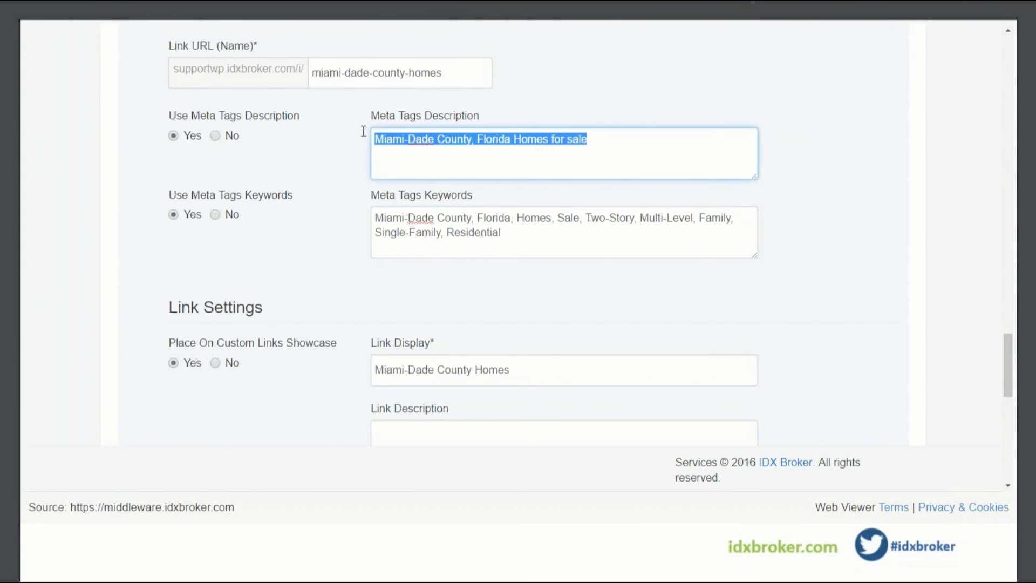
scroll(338, 194, "down", 2)
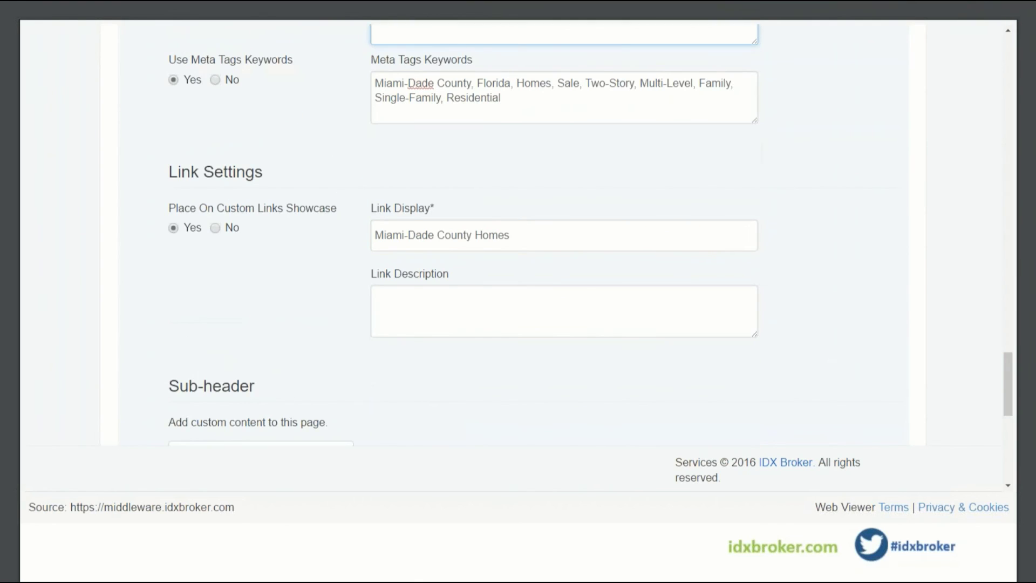
left_click(442, 298)
key("ctrl+v")
scroll(342, 274, "down", 2)
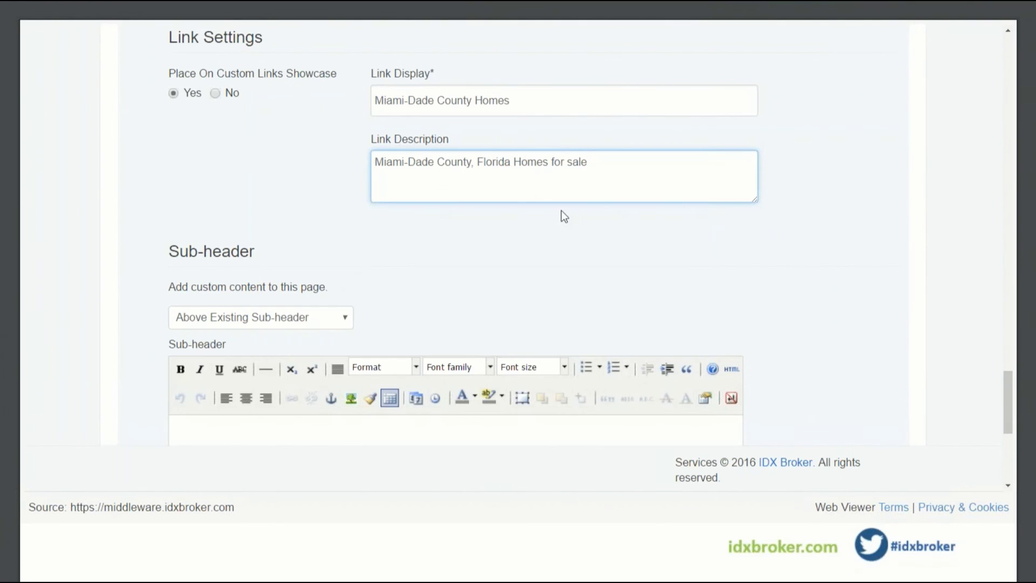
Begin the page's custom sub-header with the line "Luxury Homes in Miami-Dade County, Florida".
scroll(464, 183, "down", 2)
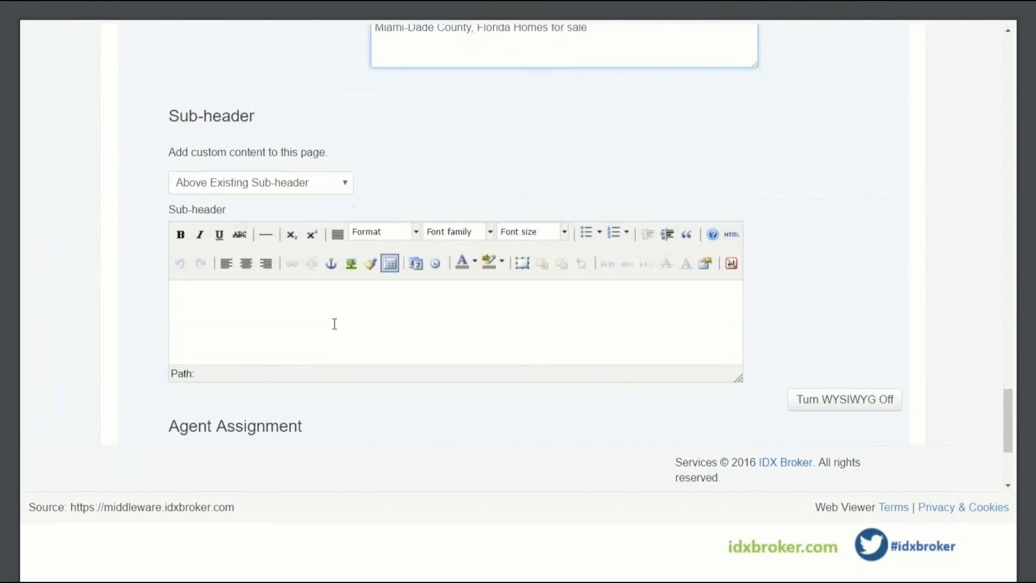
left_click(335, 323)
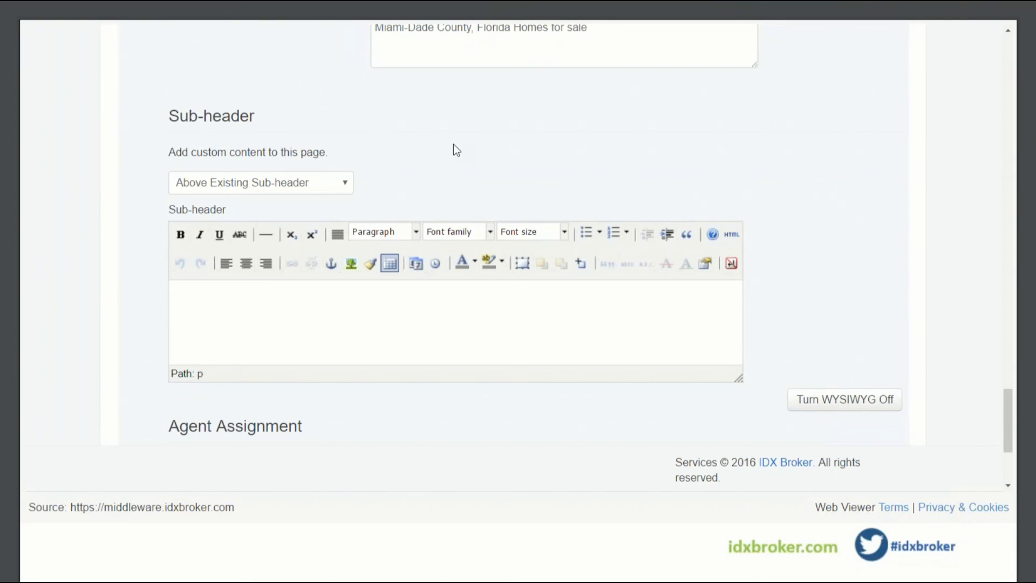
type("Luxury Homes in Miami-Dade Cou")
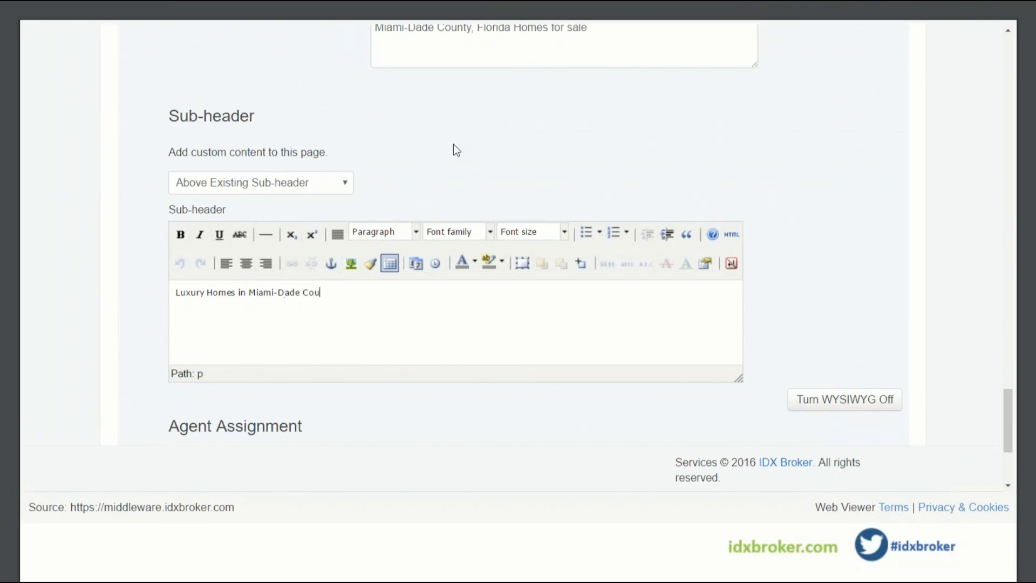
type("nty, Florida ")
Add "Miami Dade county has a population of this amount so on and so forth." and the placeholder link sentences, and save the link.
type("Miami D")
type("ade ")
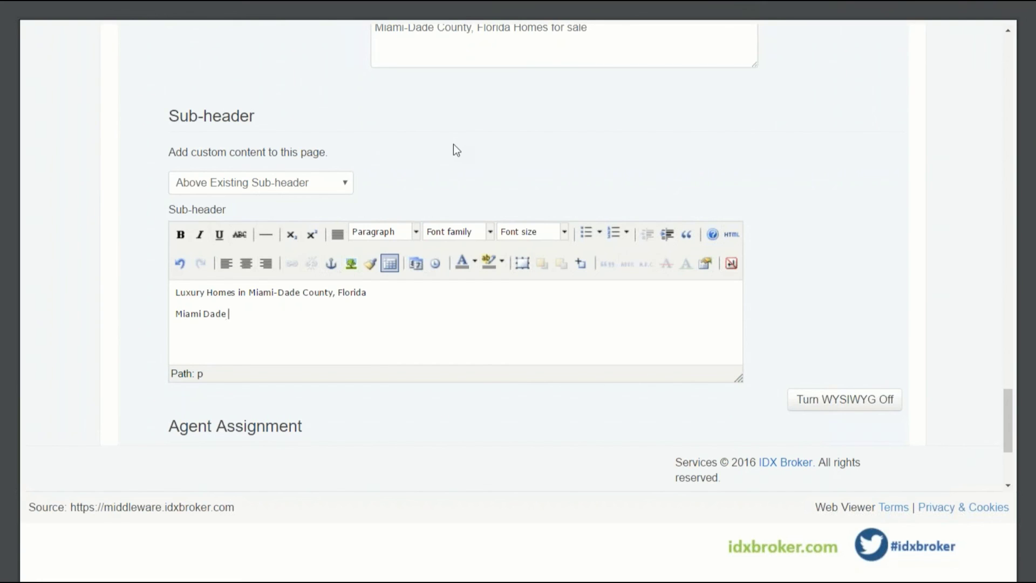
type("county has a population")
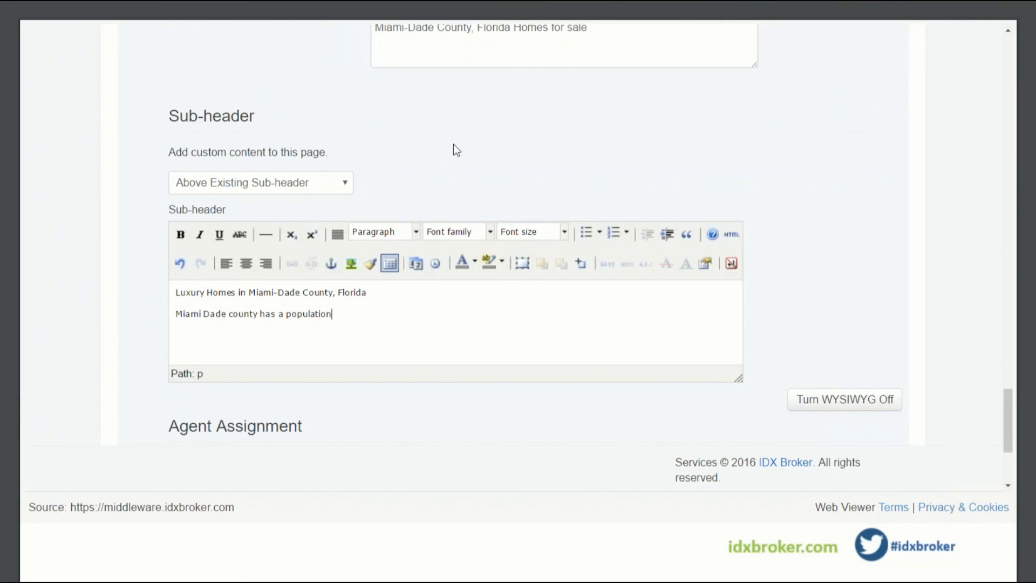
type(" of this amount so on and so forth")
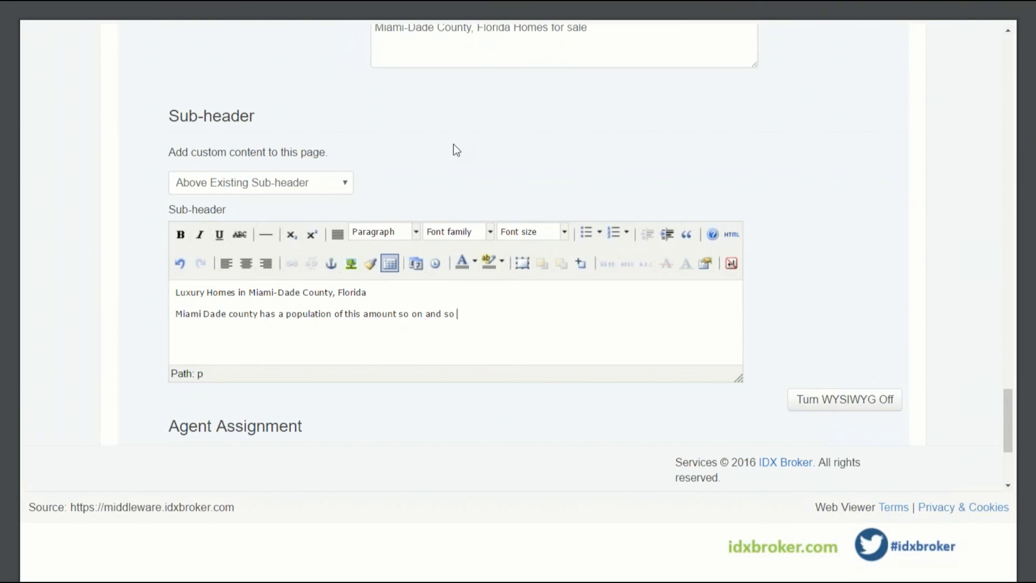
type(".")
scroll(471, 176, "down", 4)
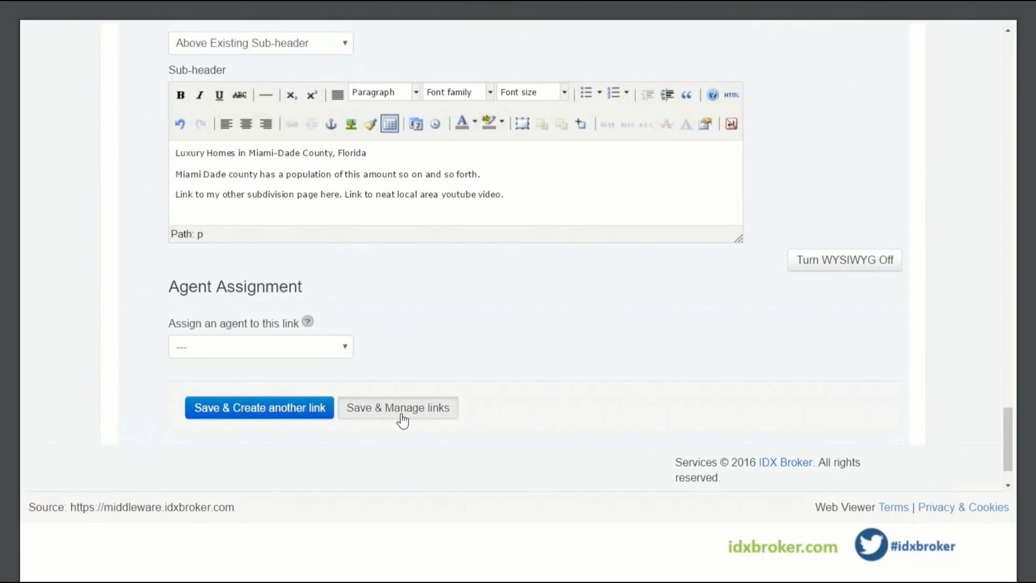
left_click(402, 420)
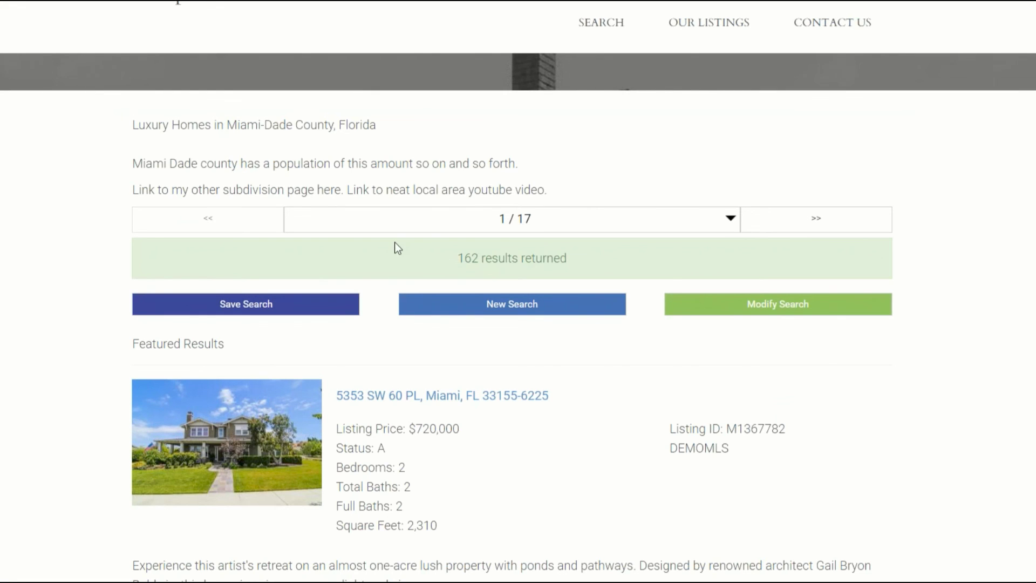
Look through the published Miami-Dade community page, from its sub-header text down through the featured listings.
scroll(396, 251, "down", 15)
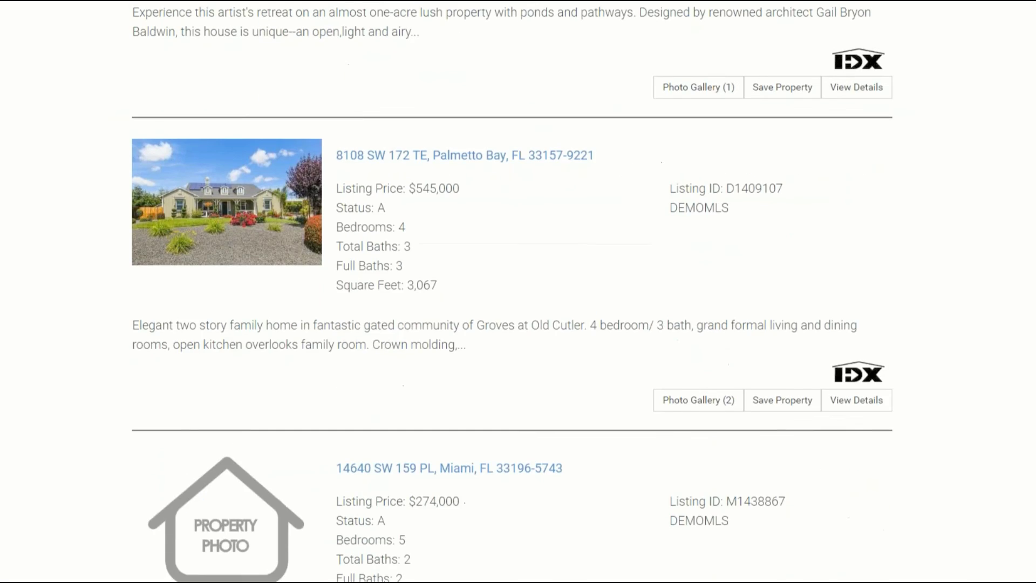
scroll(396, 252, "down", 9)
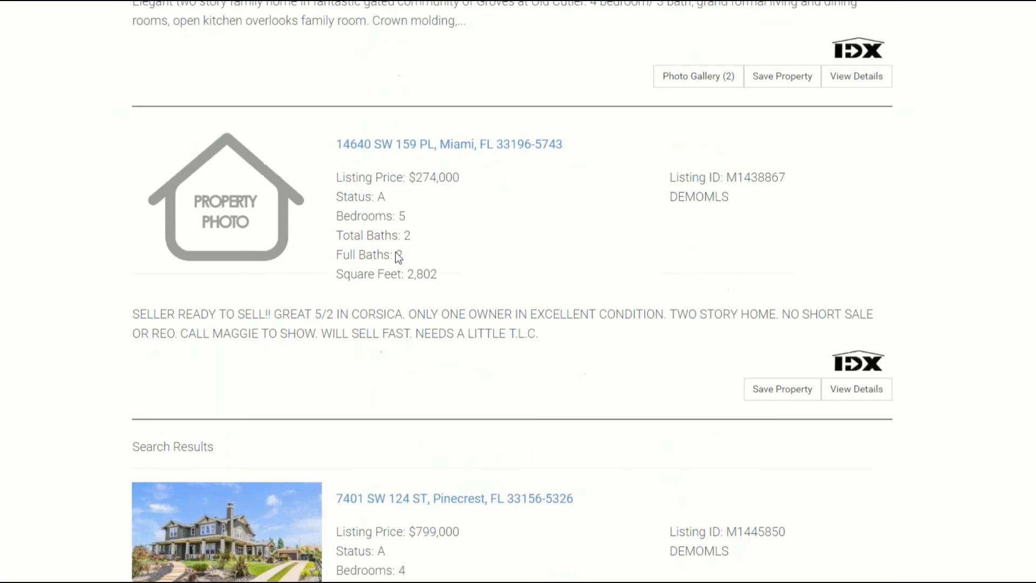
scroll(398, 257, "up", 15)
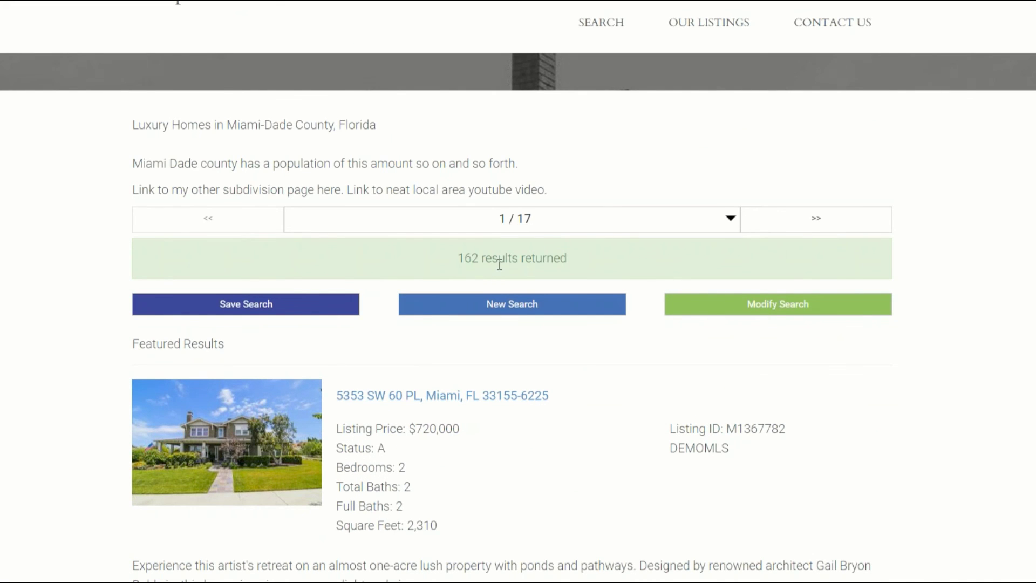
scroll(500, 265, "down", 15)
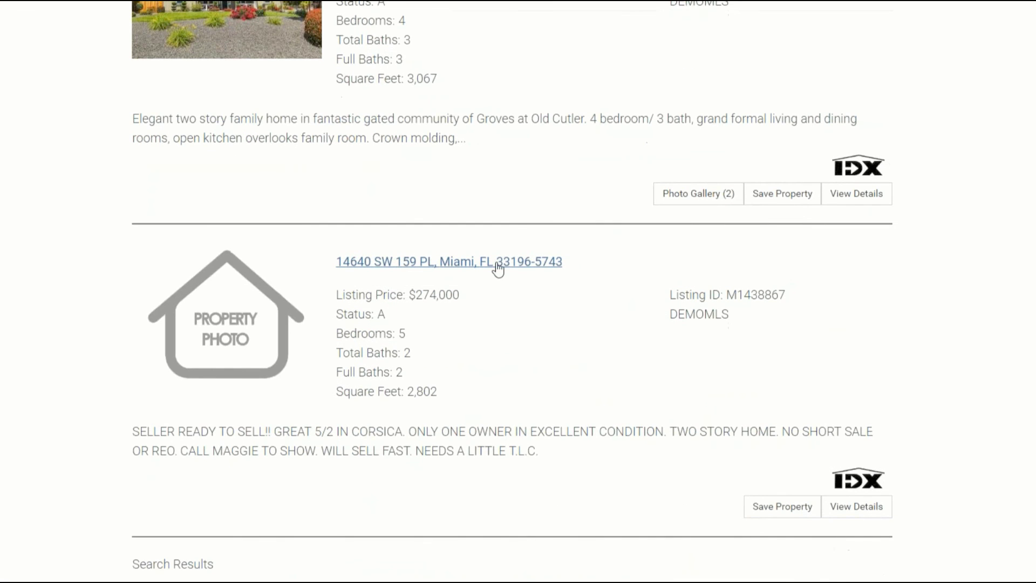
scroll(497, 268, "up", 15)
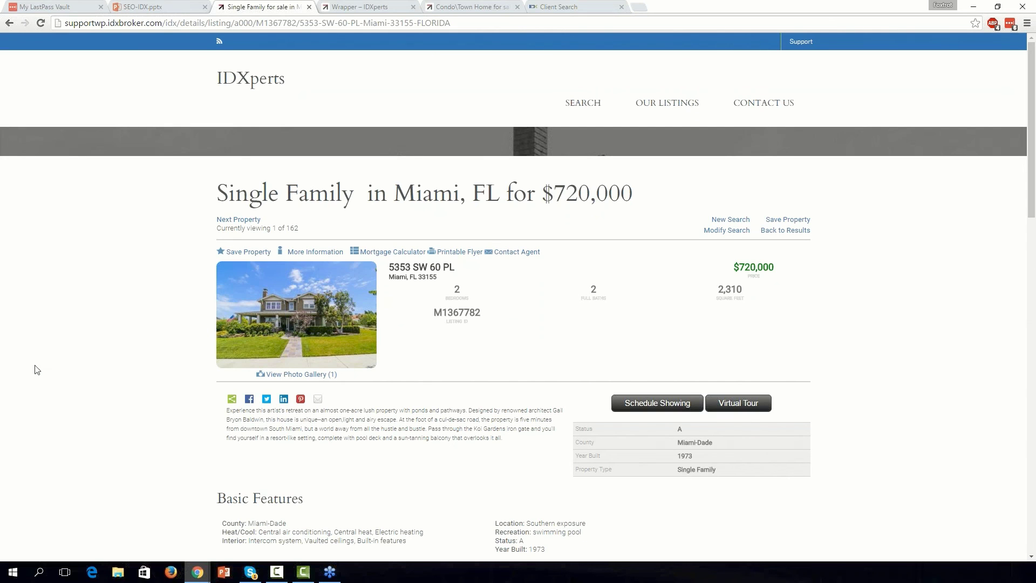
Return from the listing details to the Miami-Dade results page, and switch to the SEO-IDX presentation in PowerPoint Online.
key("alt+Left")
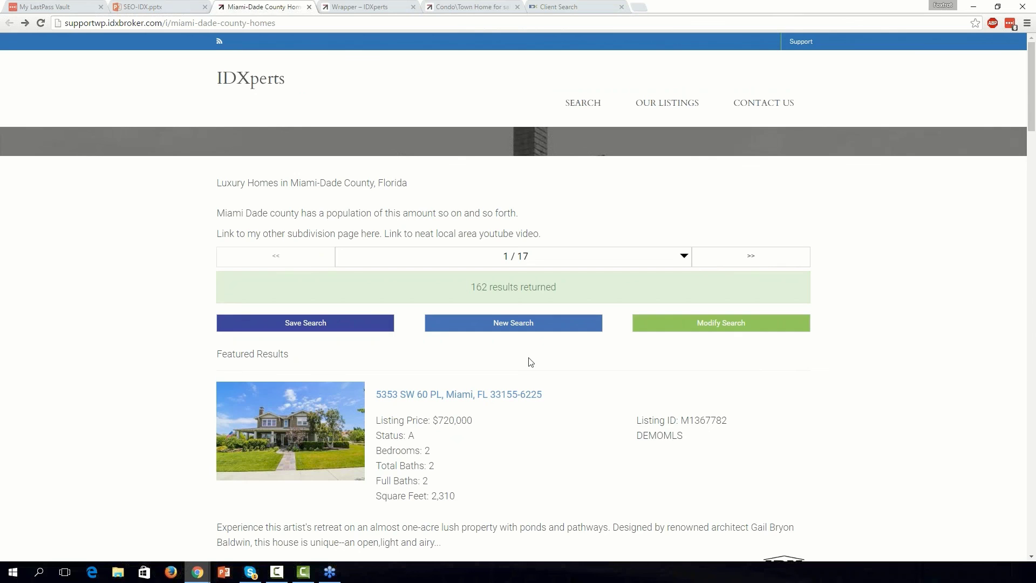
scroll(155, 254, "down", 1)
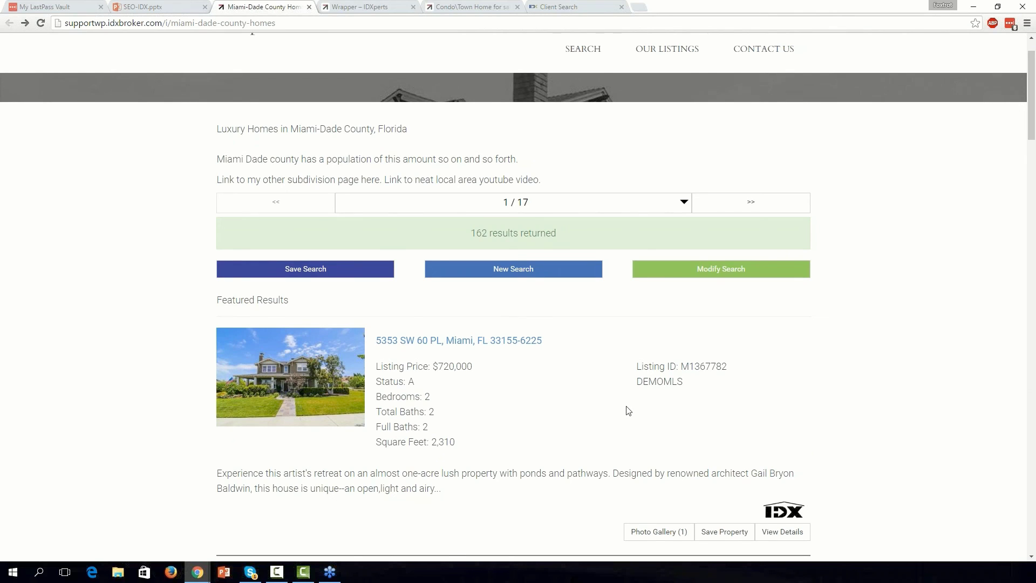
scroll(157, 338, "down", 12)
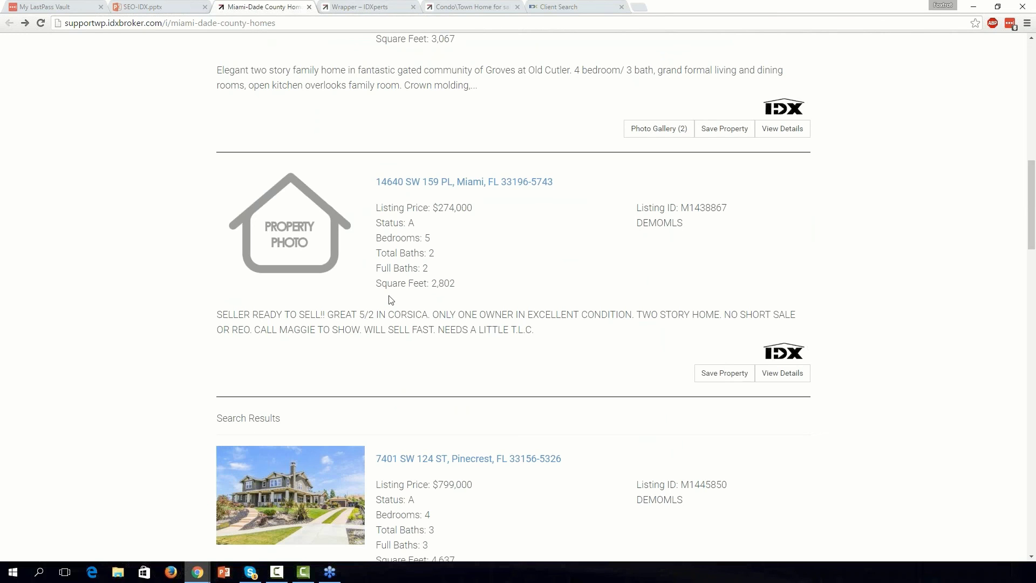
left_click(168, 6)
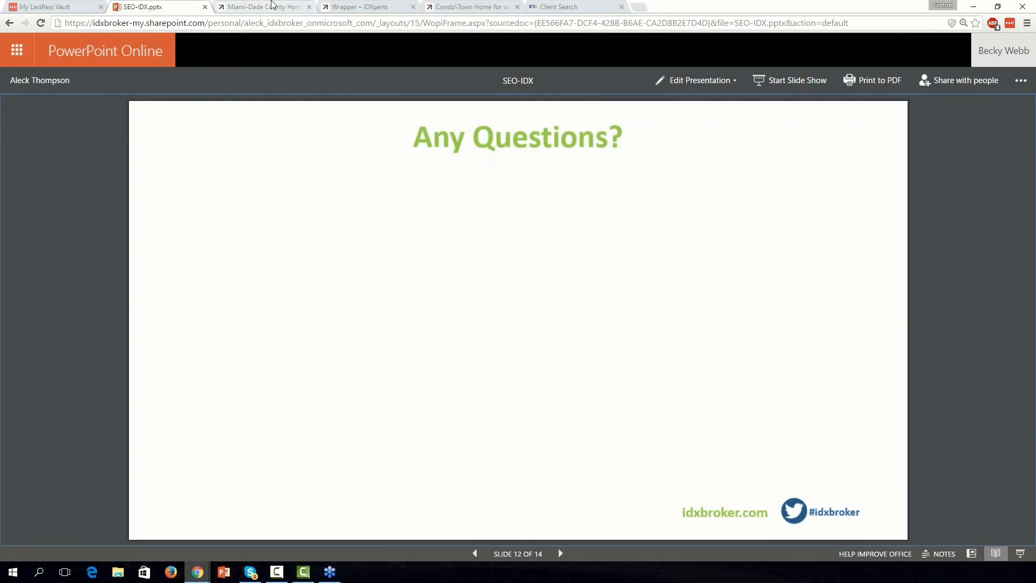